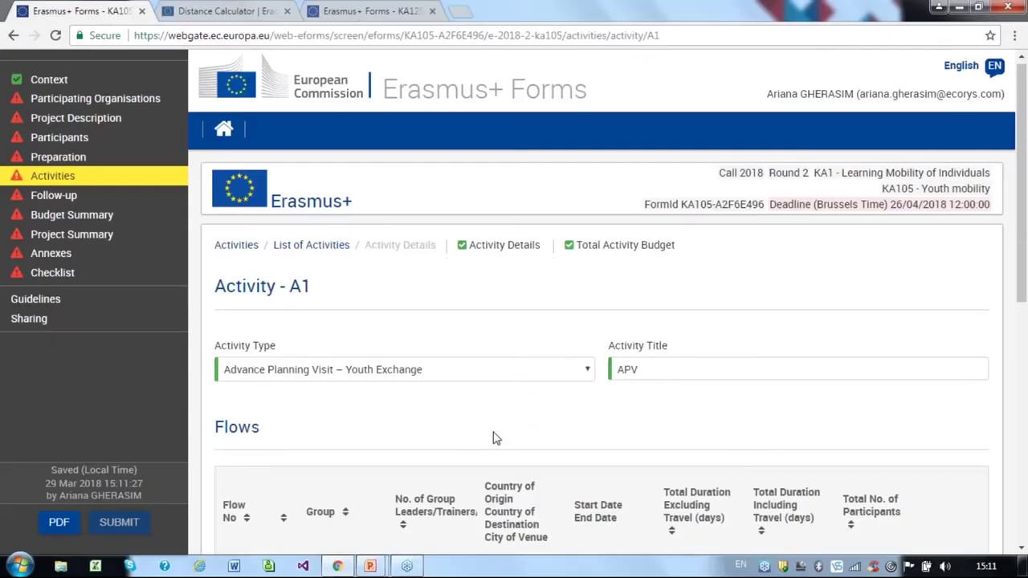
- Add a new activity A2 from the List of Activities and open its Activity Details
scroll(496, 438, "down", 2)
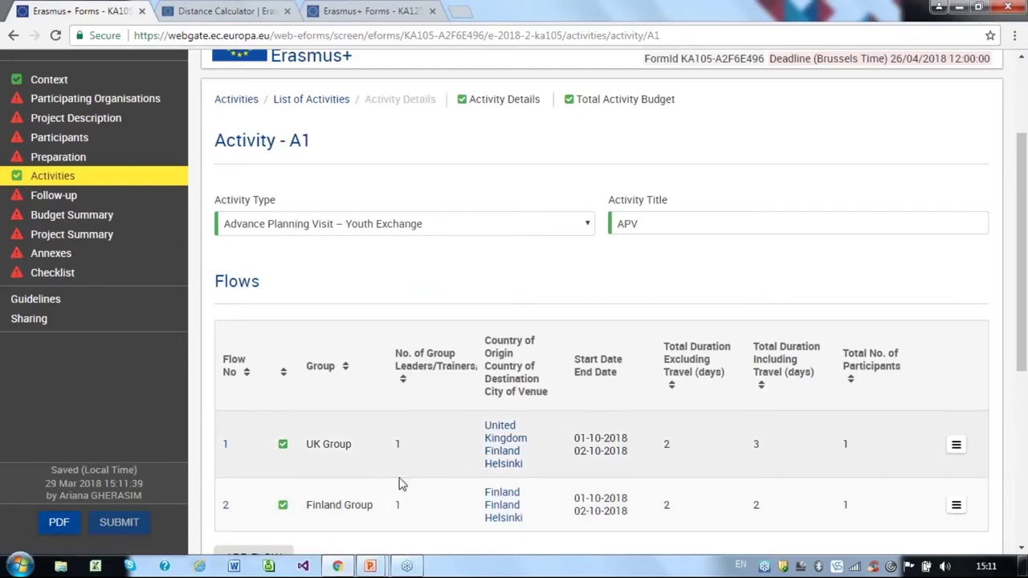
scroll(401, 484, "down", 3)
scroll(401, 484, "up", 5)
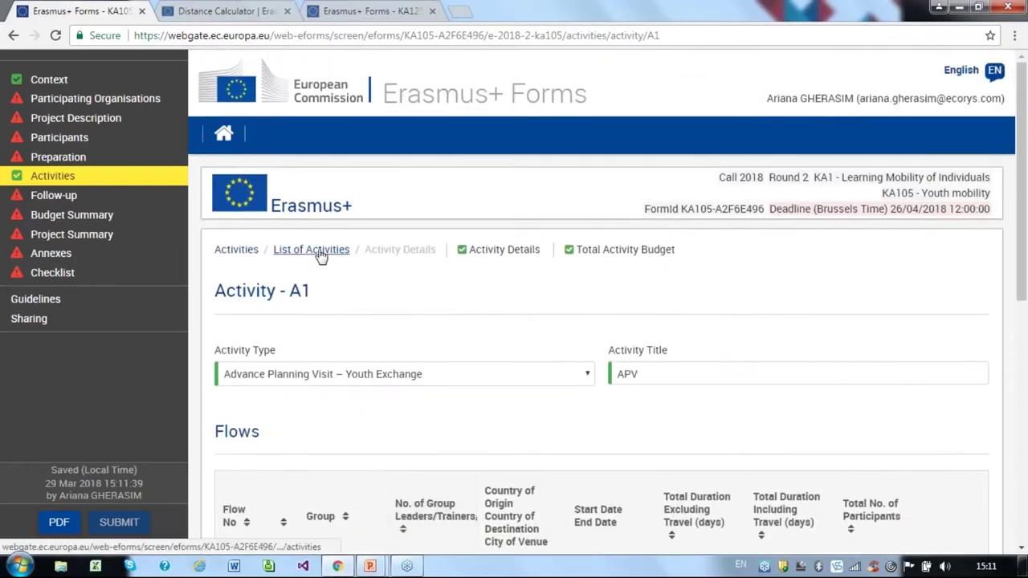
left_click(321, 252)
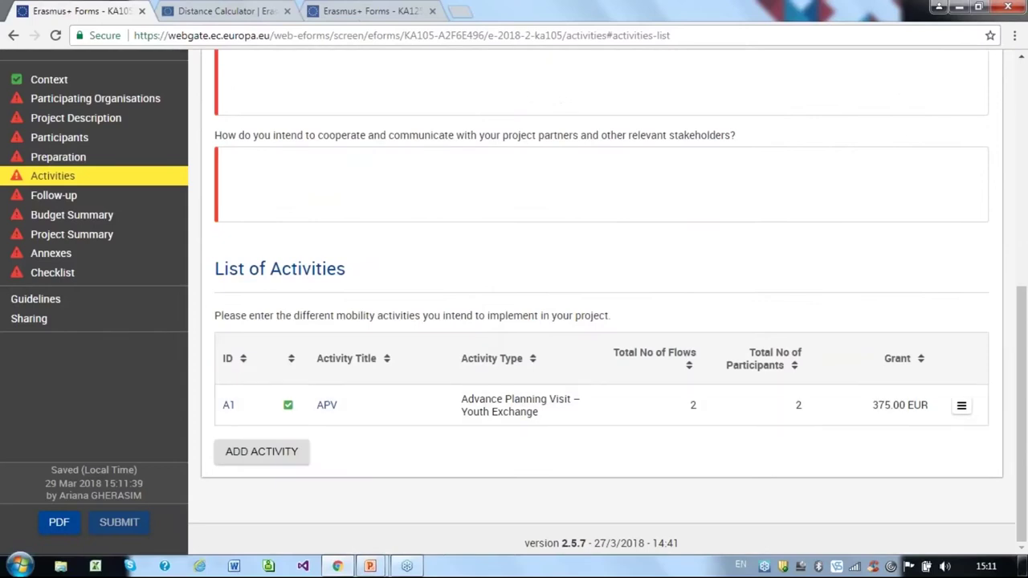
left_click(273, 452)
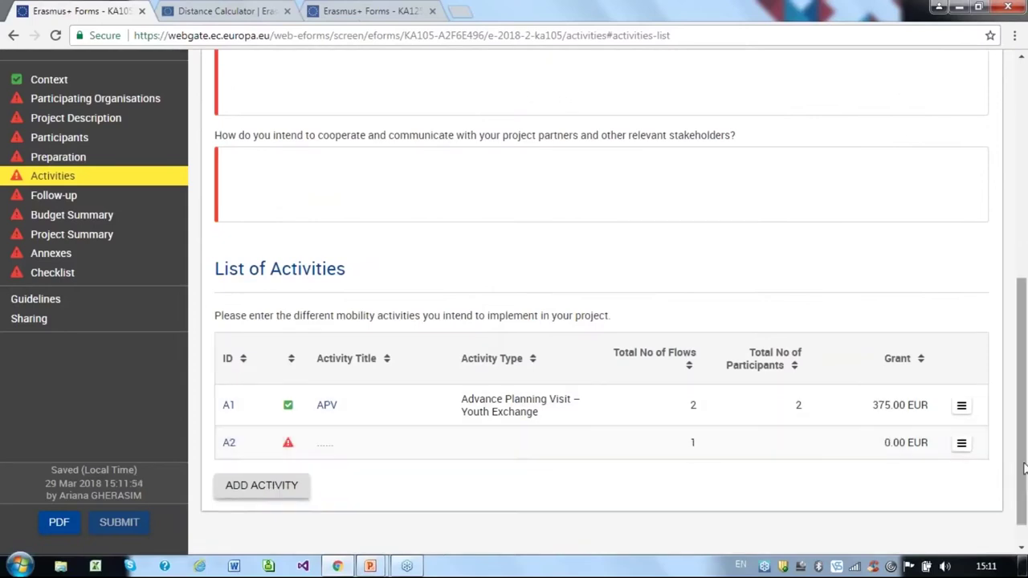
left_click(962, 442)
left_click(897, 474)
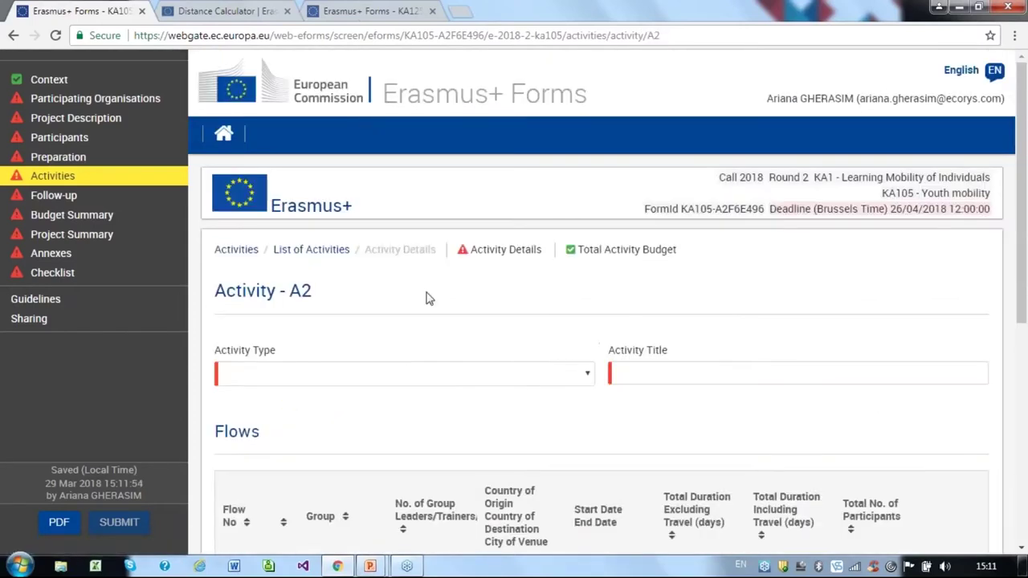
- Make A2 a Youth Exchanges - Programme Countries activity titled 'YEX', then open flow 1
left_click(444, 375)
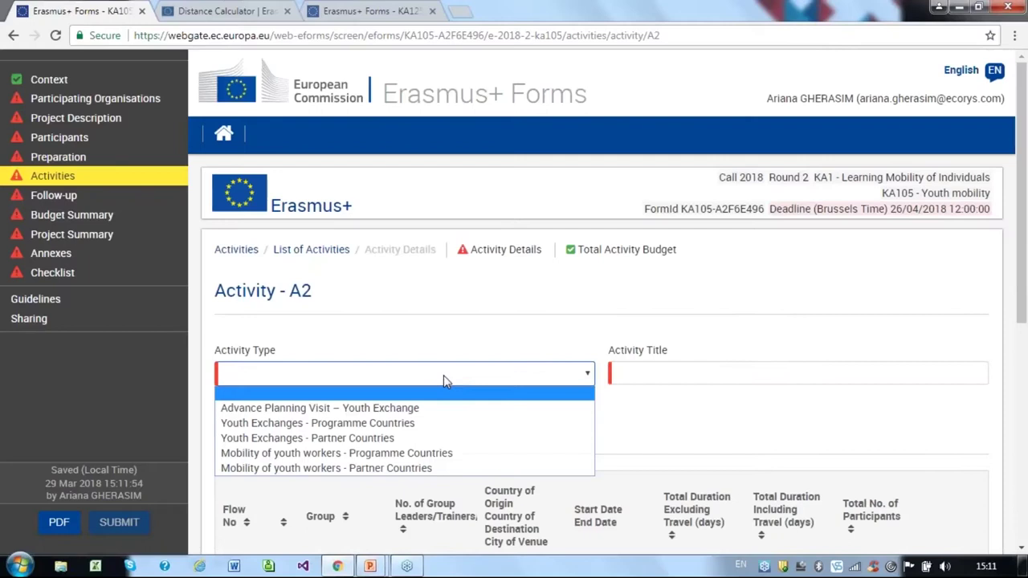
left_click(418, 424)
left_click(702, 374)
type("YEX")
scroll(543, 291, "down", 6)
scroll(498, 361, "up", 2)
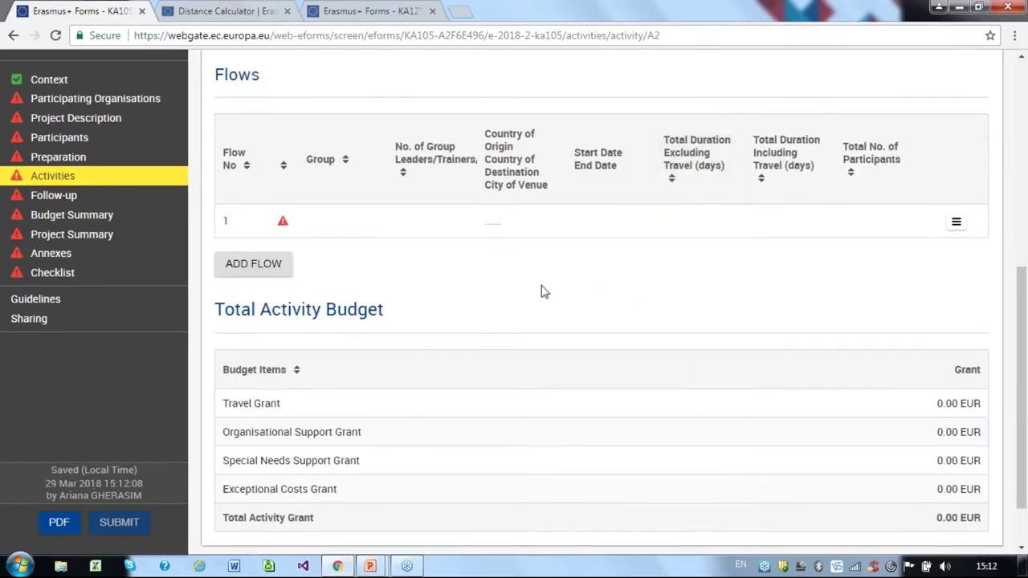
left_click(495, 355)
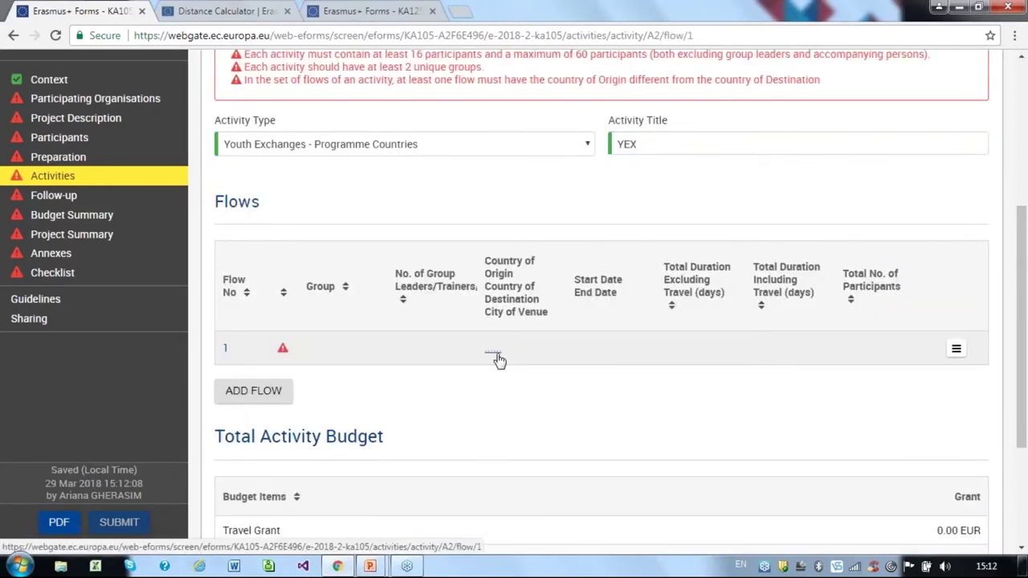
- Enter group name 'UK G' and city of venue 'Hels' for flow 1
scroll(603, 321, "down", 1)
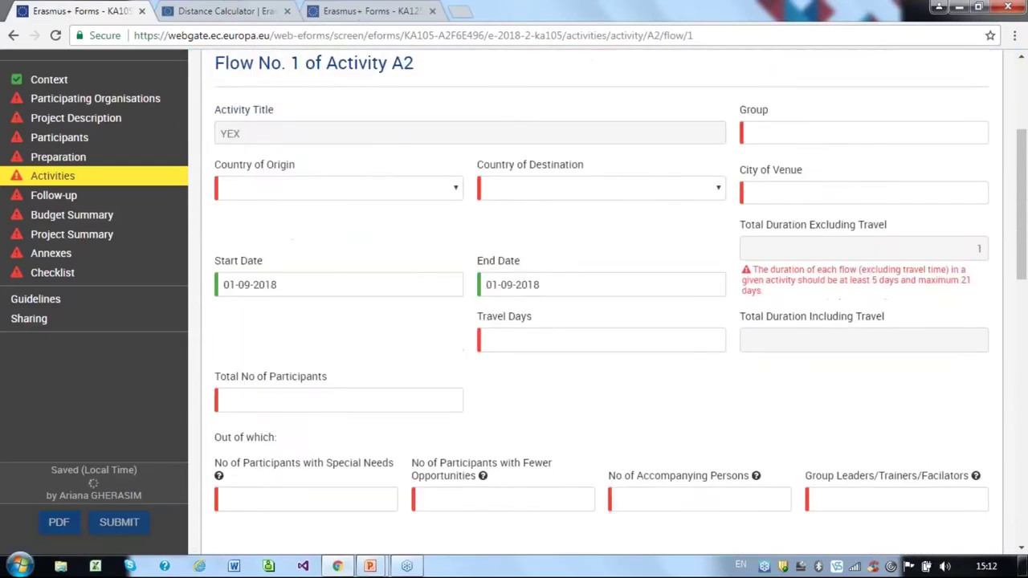
left_click(864, 135)
type("F")
key("BackSpace")
type("UK Group")
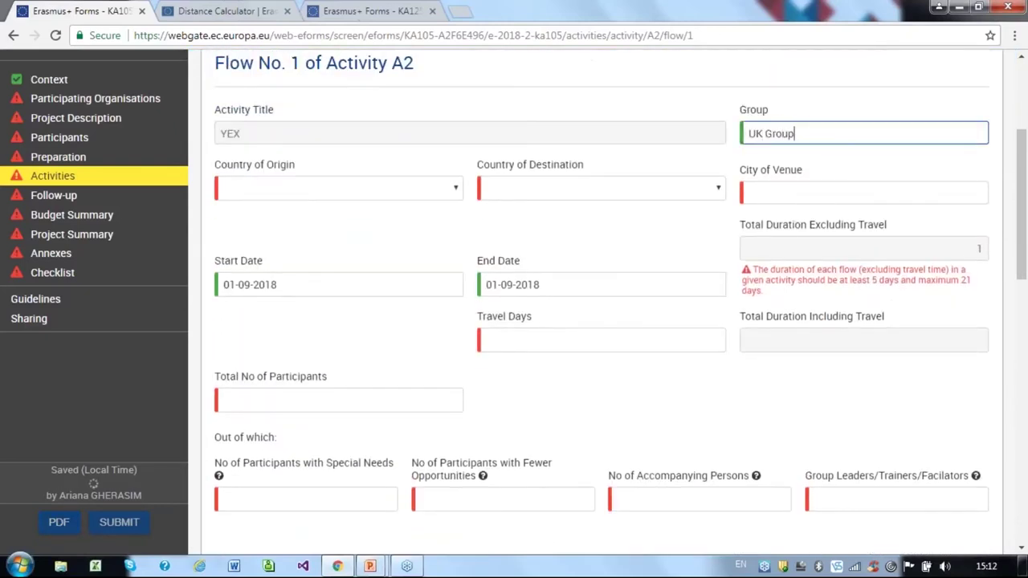
left_click(817, 200)
type("Helsinki")
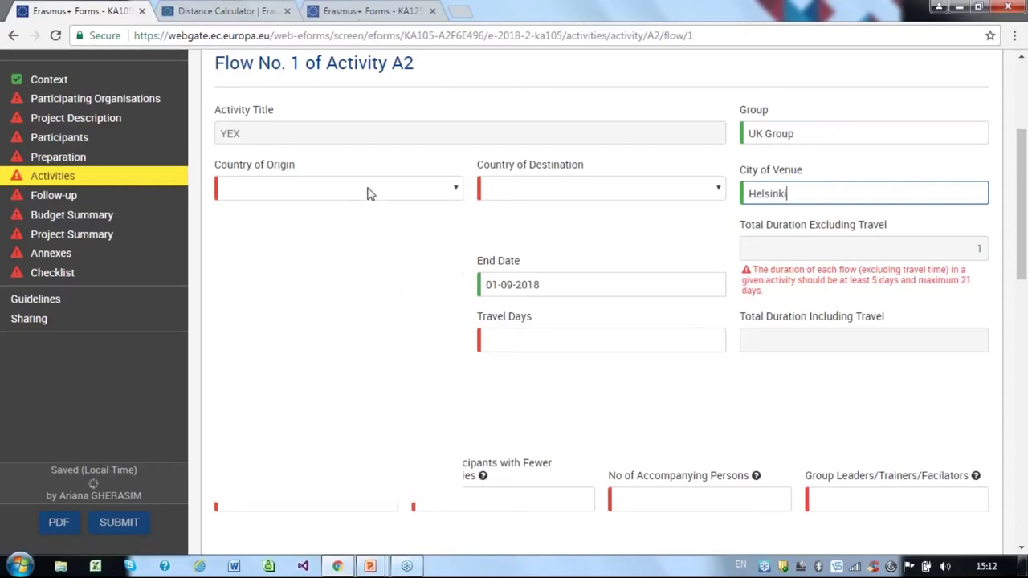
- Set origin to United Kingdom, destination to Finland, and 2 travel days
left_click(367, 189)
scroll(321, 401, "down", 10)
left_click(321, 493)
left_click(575, 191)
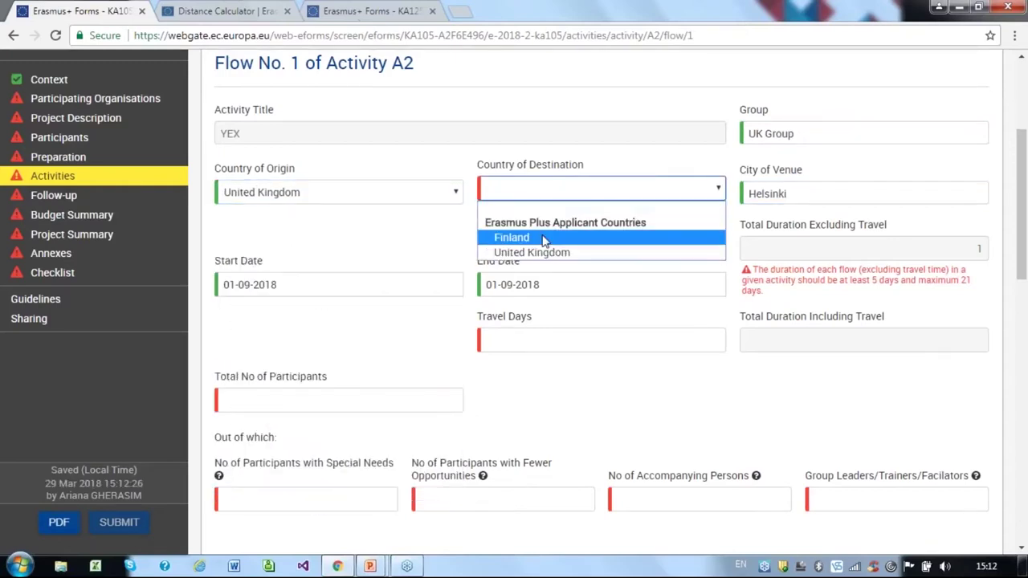
left_click(514, 237)
left_click(709, 336)
type("2")
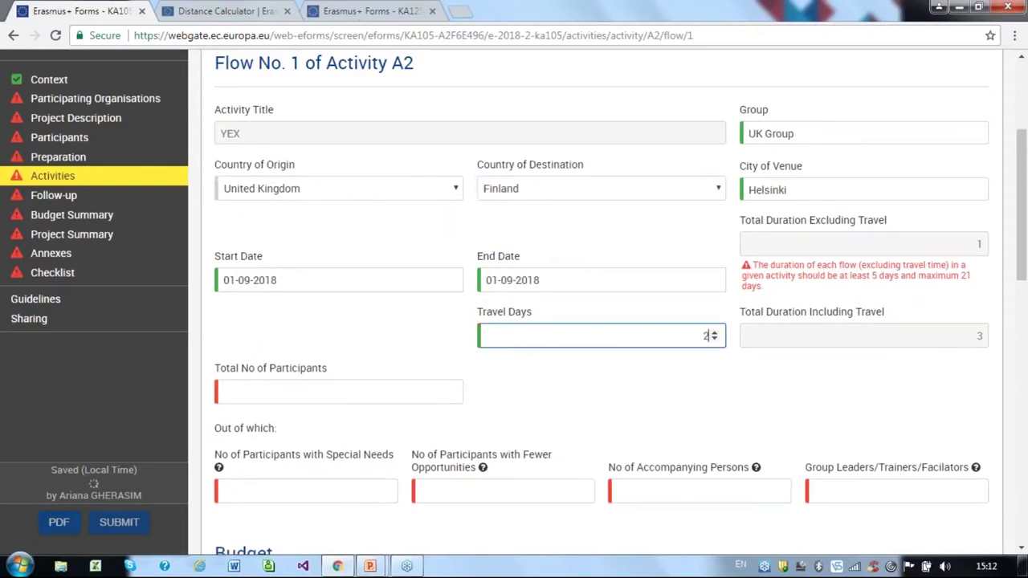
- Set 10 total participants, with 2 participants with special needs
left_click(400, 396)
type("10")
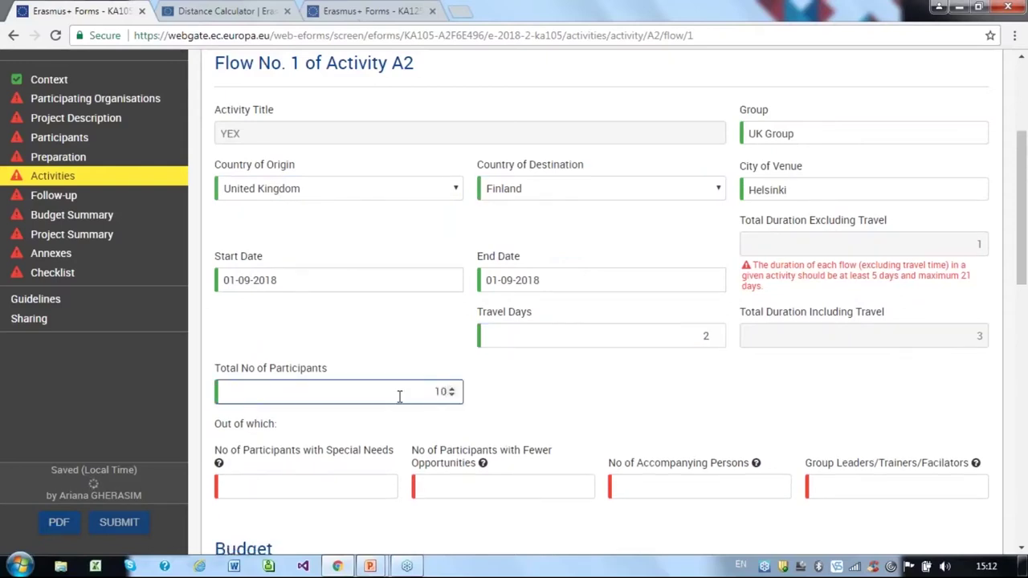
left_click(554, 400)
scroll(553, 399, "down", 1)
left_click(384, 416)
type("1")
left_click(385, 412)
left_click(386, 418)
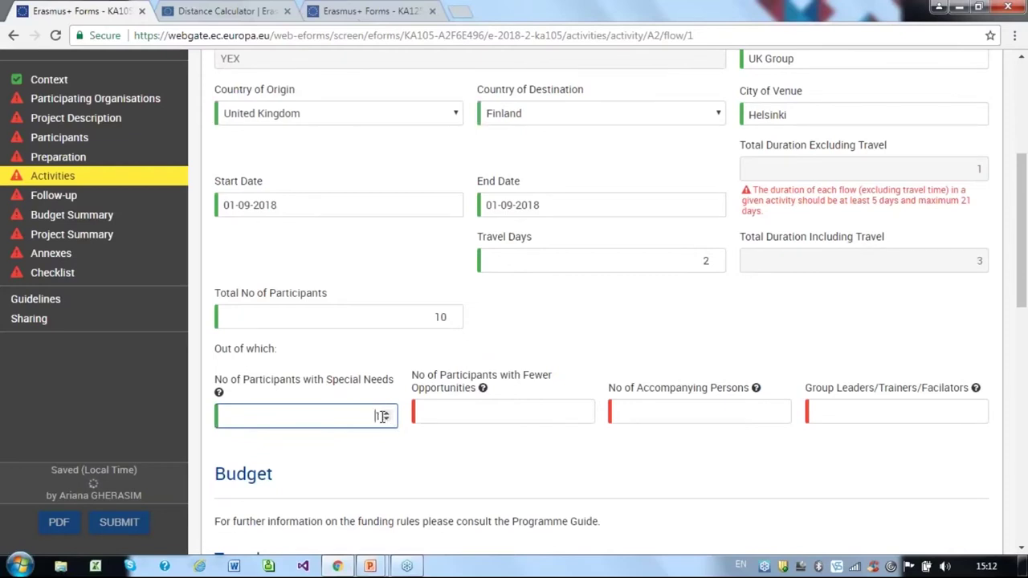
left_click(382, 412)
- Enter 9 with fewer opportunities, 0 accompanying persons and 1 group leader
left_click(527, 411)
type("9")
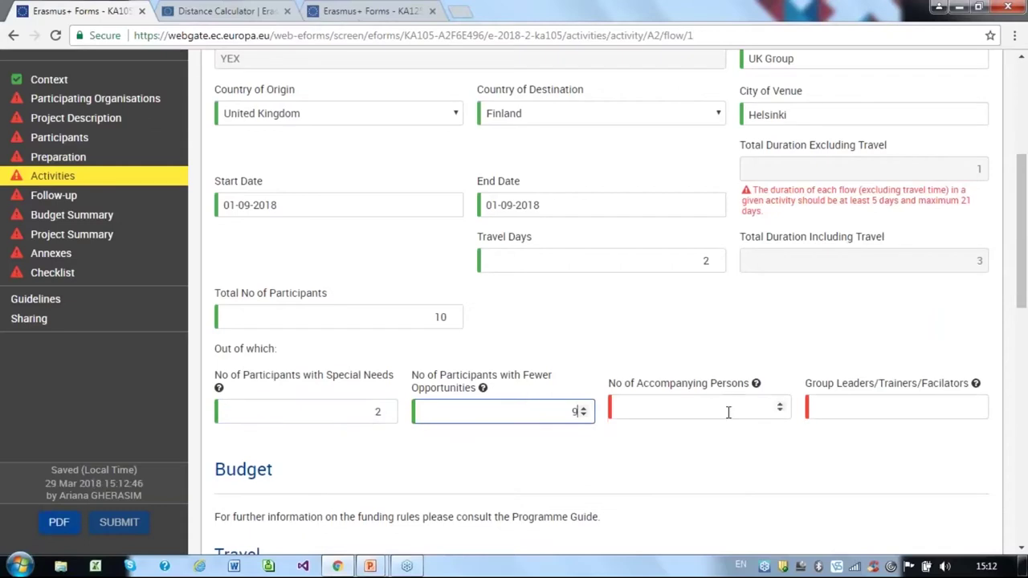
left_click(729, 412)
type("0")
left_click(814, 409)
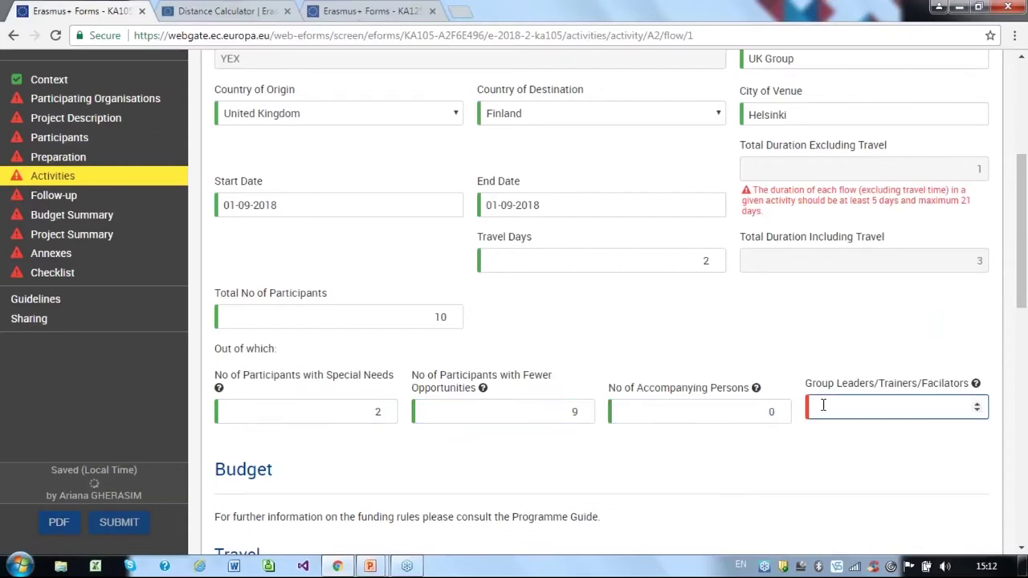
type("1")
left_click(692, 465)
scroll(692, 464, "down", 4)
left_click(554, 347)
- Set the travel distance band to 500 - 1999 km
left_click(495, 423)
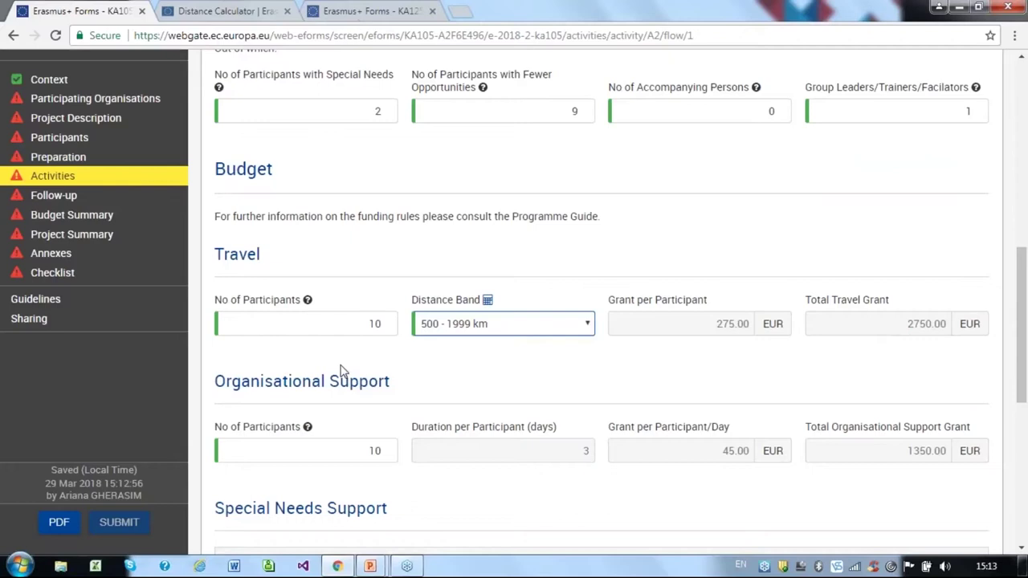
scroll(341, 371, "down", 1)
left_click_drag(215, 306, 391, 306)
left_click(471, 304)
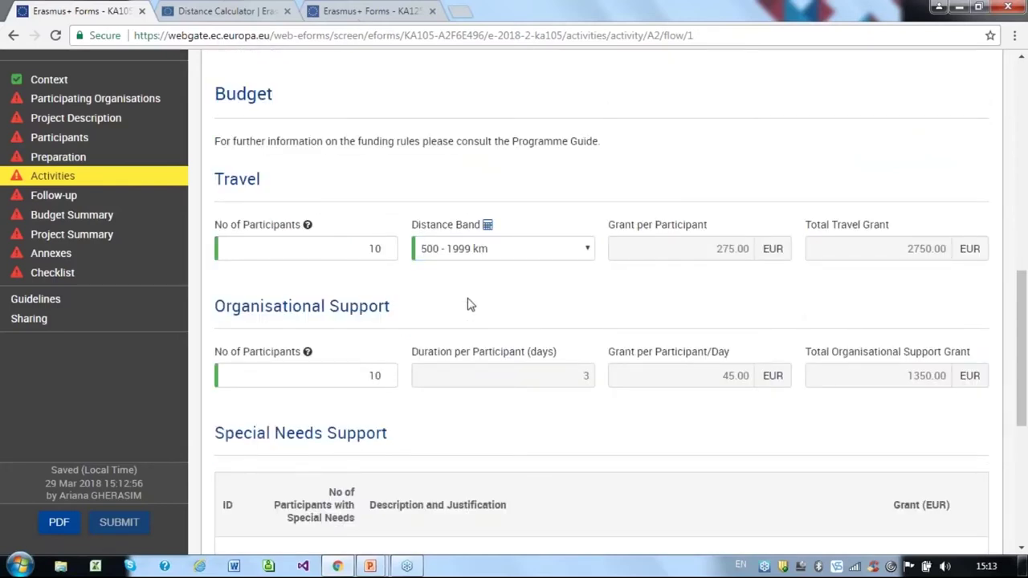
scroll(471, 304, "up", 6)
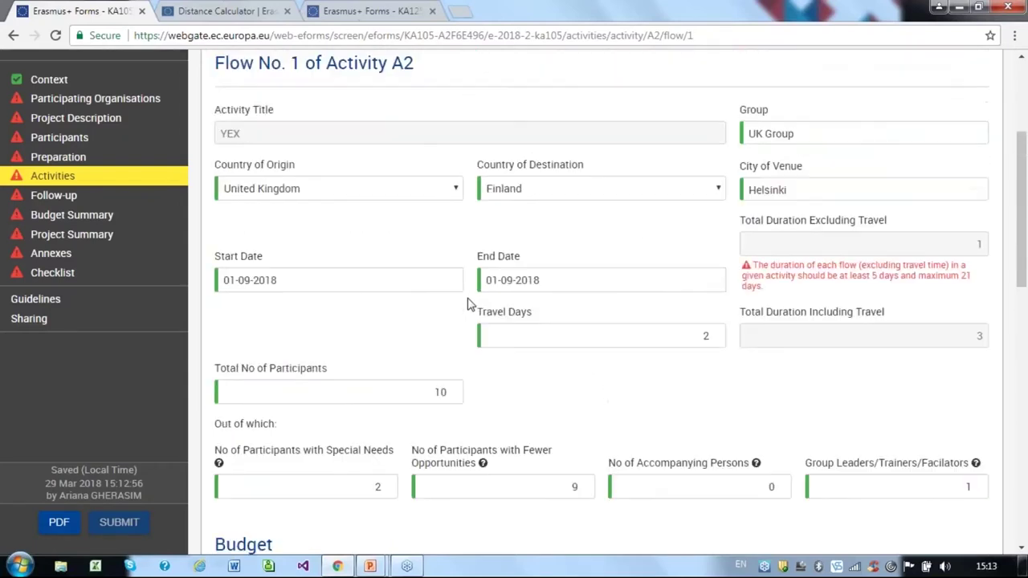
- Try 5 as the Organisational Support participant count, then erase it
left_click(367, 390)
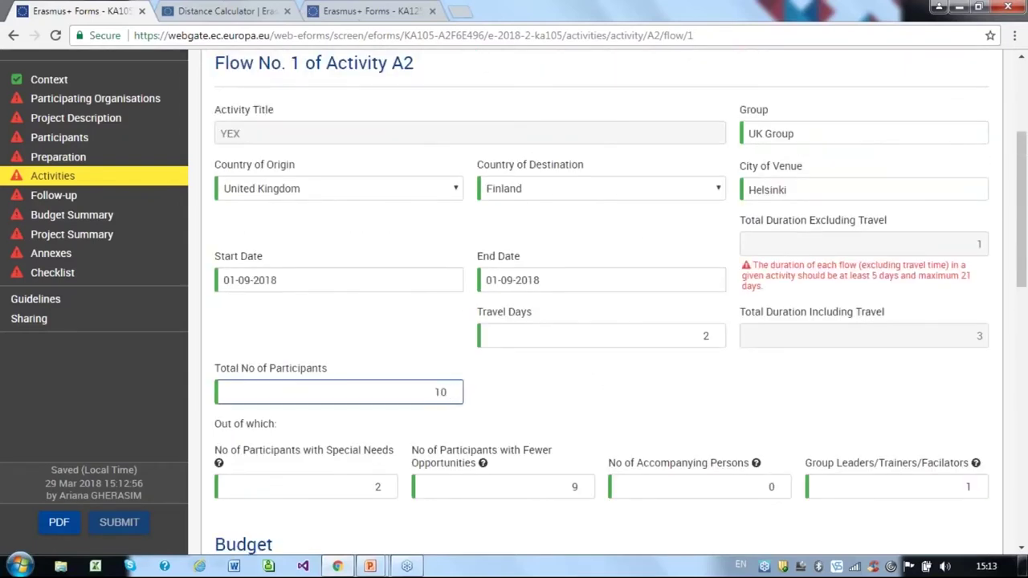
scroll(367, 391, "down", 6)
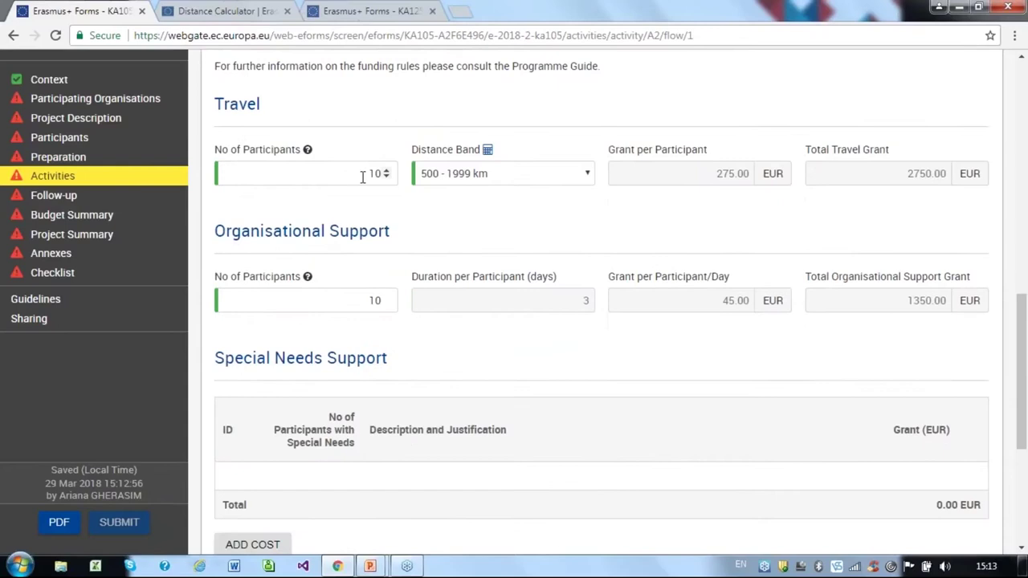
double_click(381, 175)
double_click(374, 300)
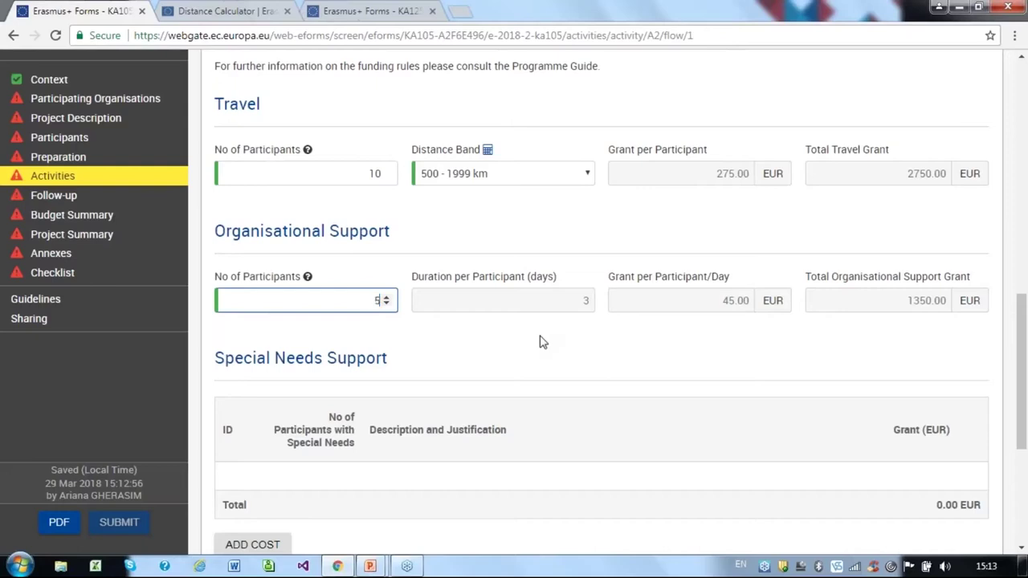
type("5")
key("BackSpace")
- Restore Organisational Support to 10 participants and add a Special Needs cost for 2 participants
type("10")
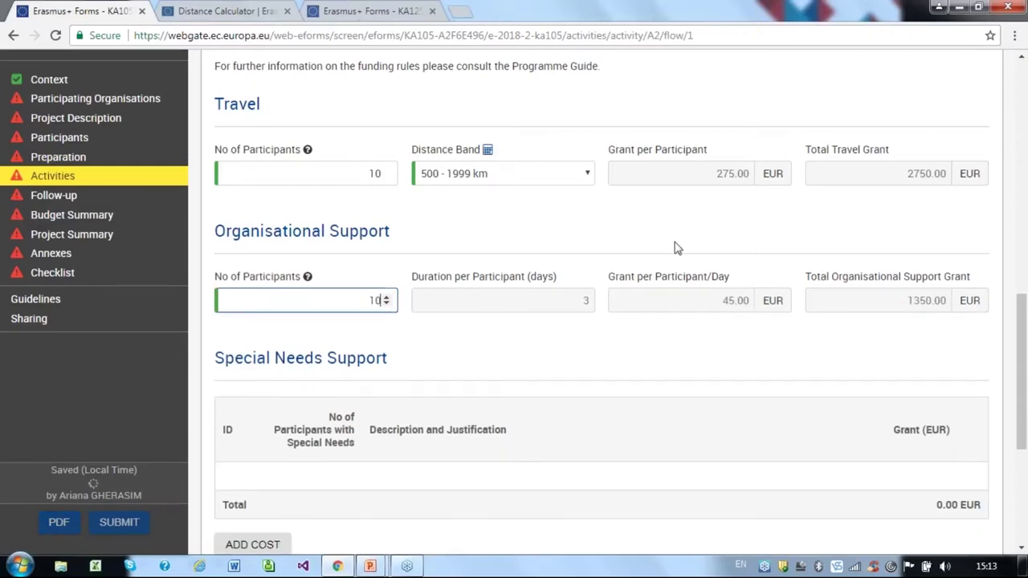
left_click(463, 208)
scroll(462, 208, "down", 2)
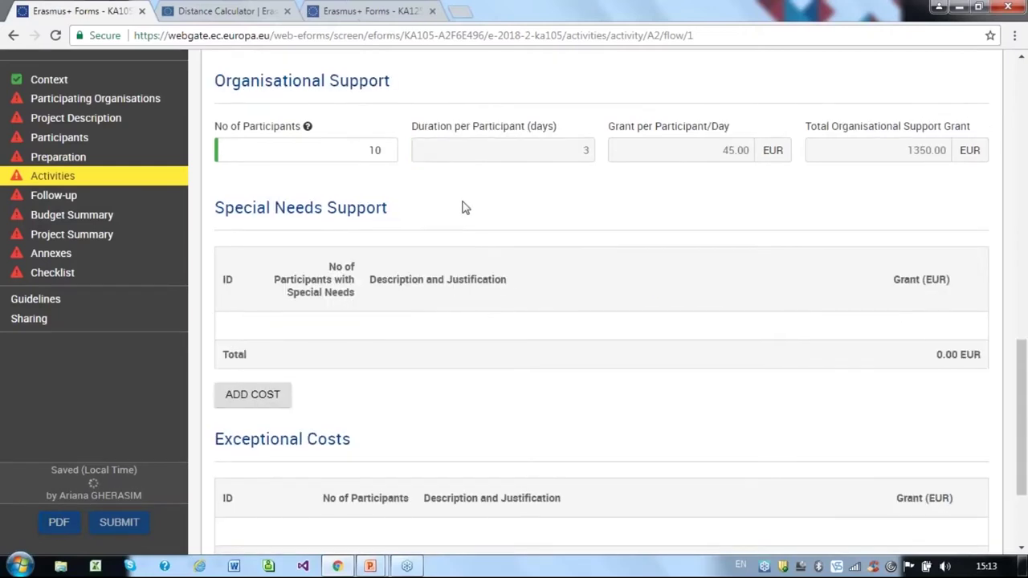
left_click(314, 393)
left_click(340, 331)
left_click(340, 333)
- Describe the special needs cost as 'Detailed Description' with a 200 EUR grant, keeping 2 participants
left_click(473, 333)
type("Detailed Description")
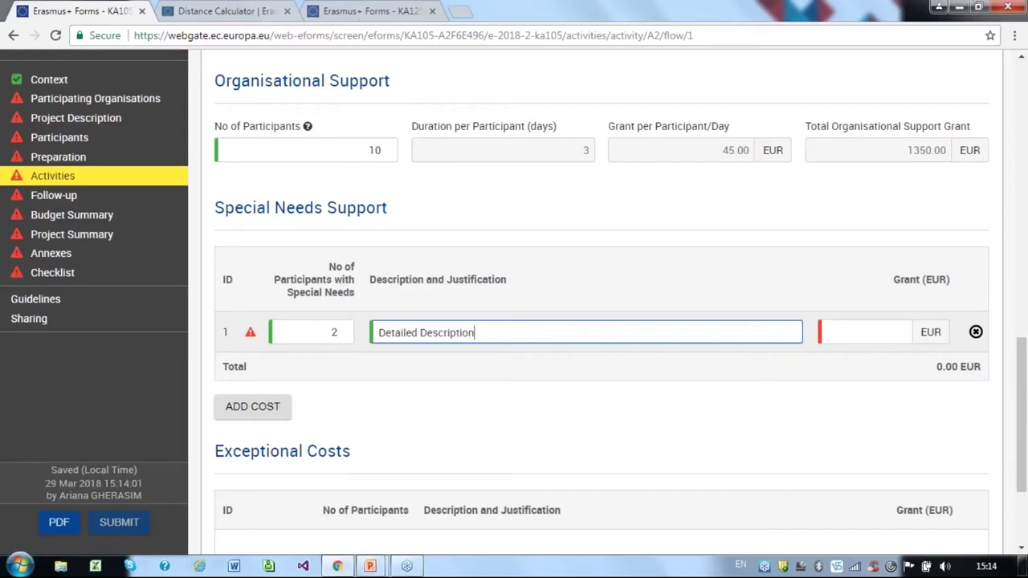
left_click(865, 331)
type("200")
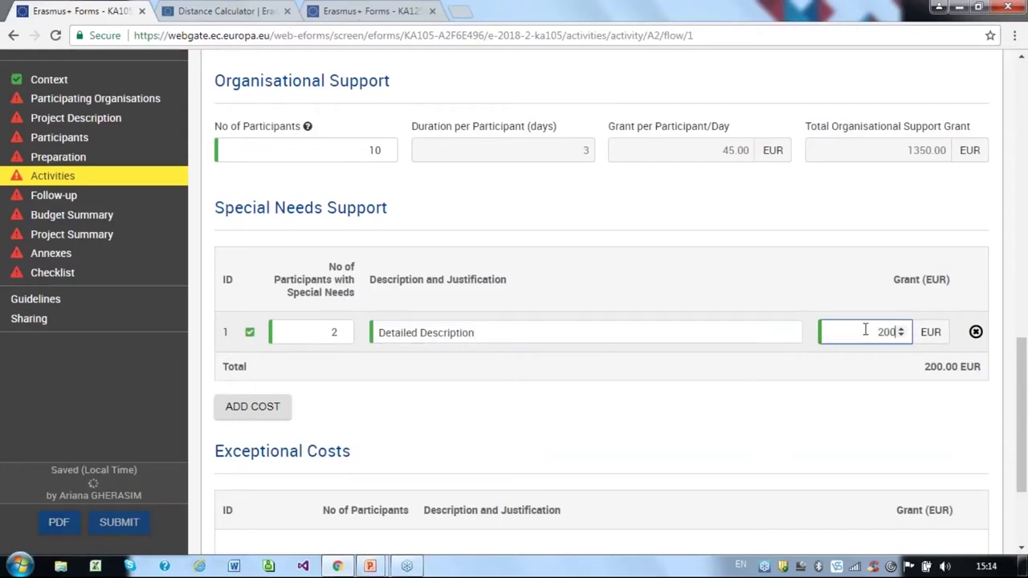
left_click(816, 431)
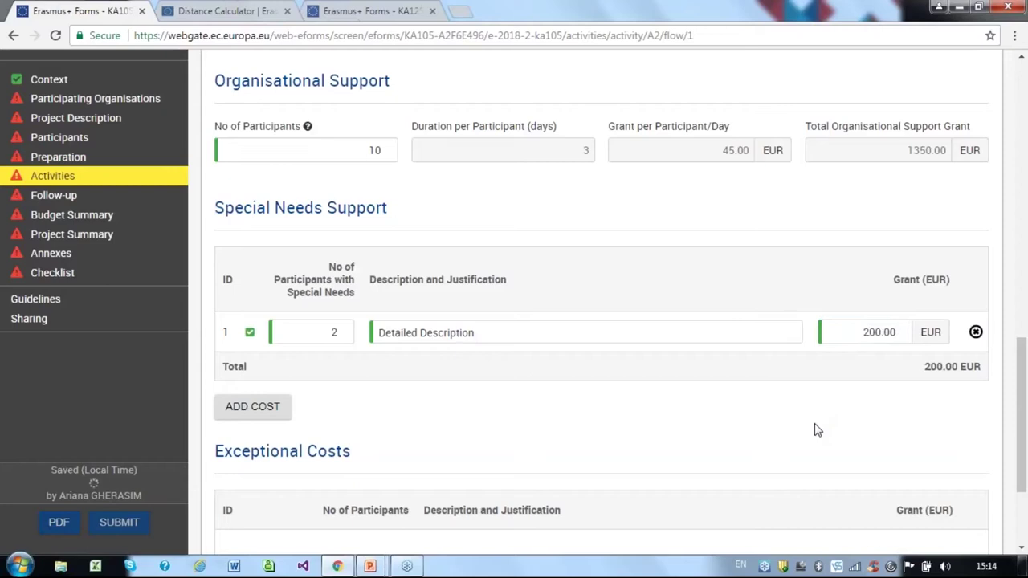
double_click(278, 331)
key("BackSpace")
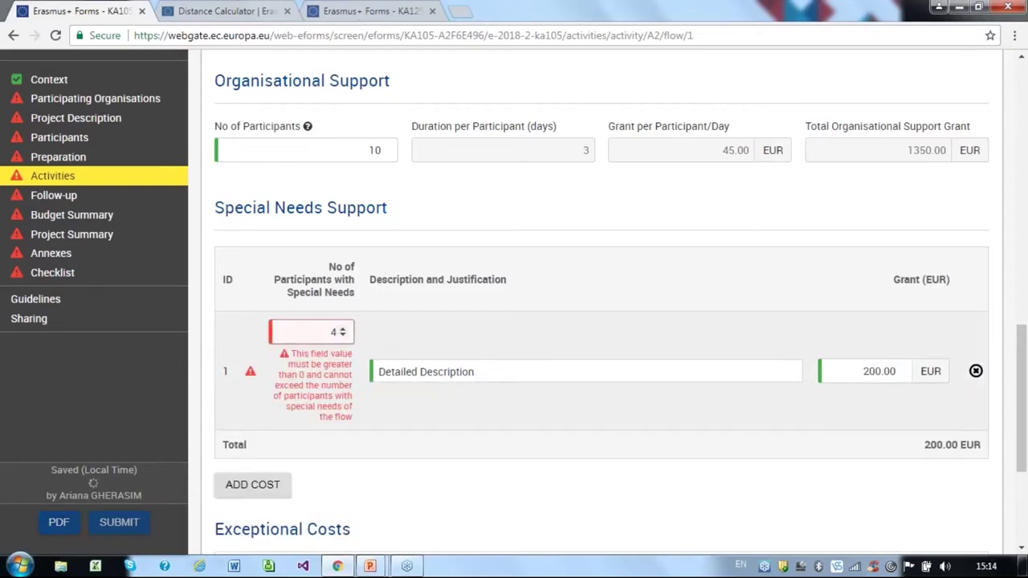
type("4")
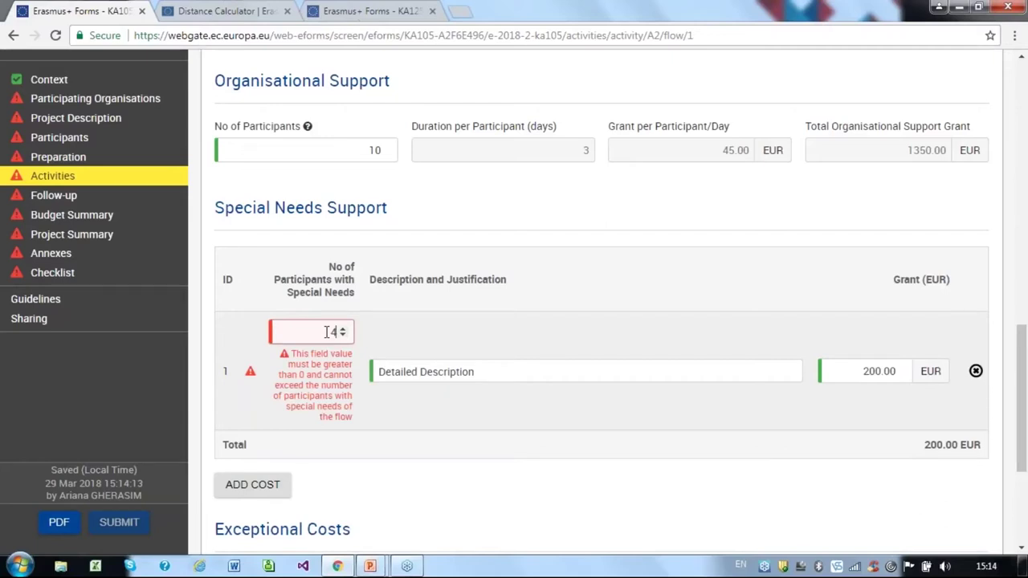
type("2")
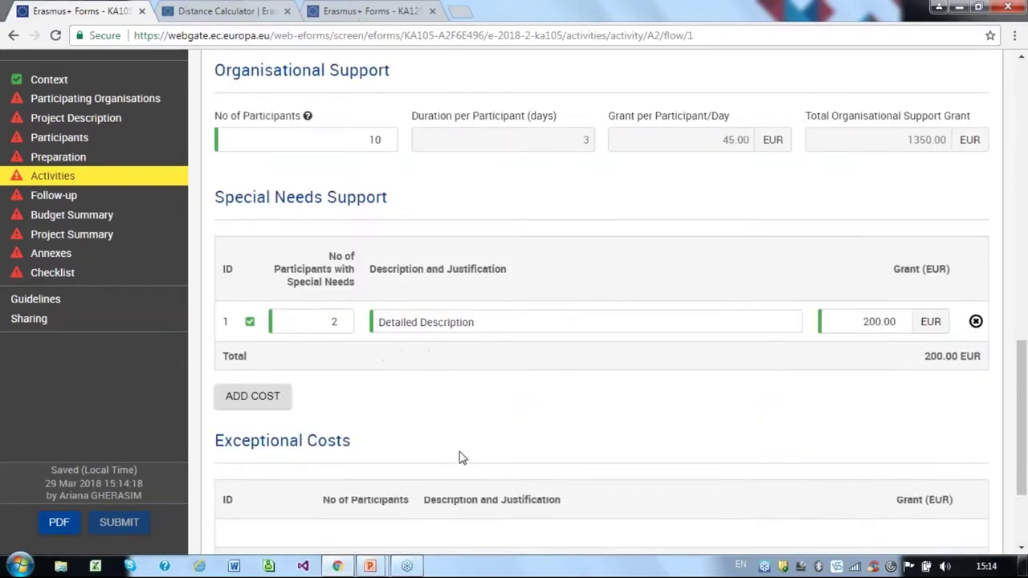
- Set flow 1's start date to 01-11-2018
scroll(461, 457, "up", 1)
scroll(606, 433, "up", 15)
scroll(666, 480, "down", 2)
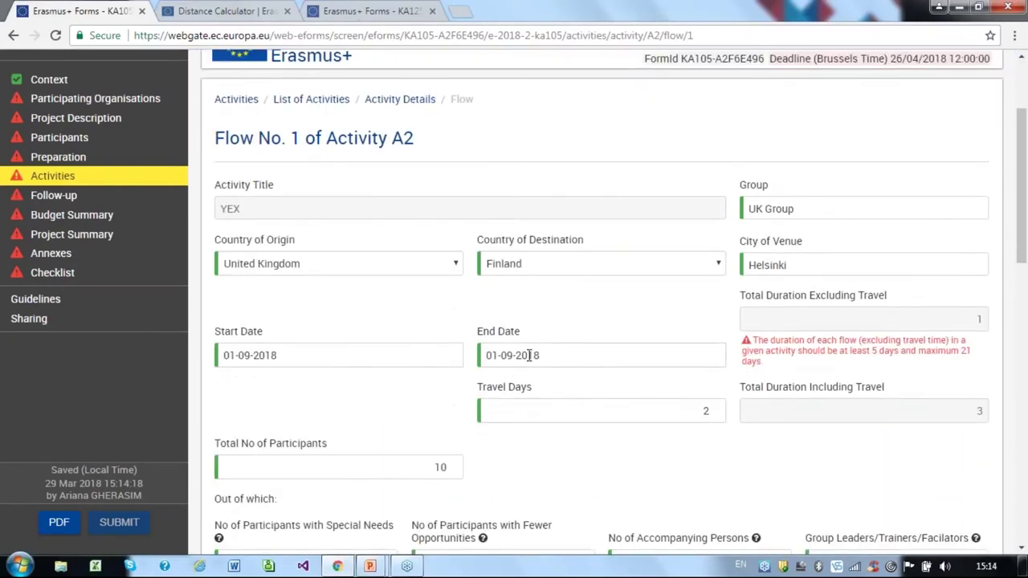
left_click_drag(766, 368, 752, 342)
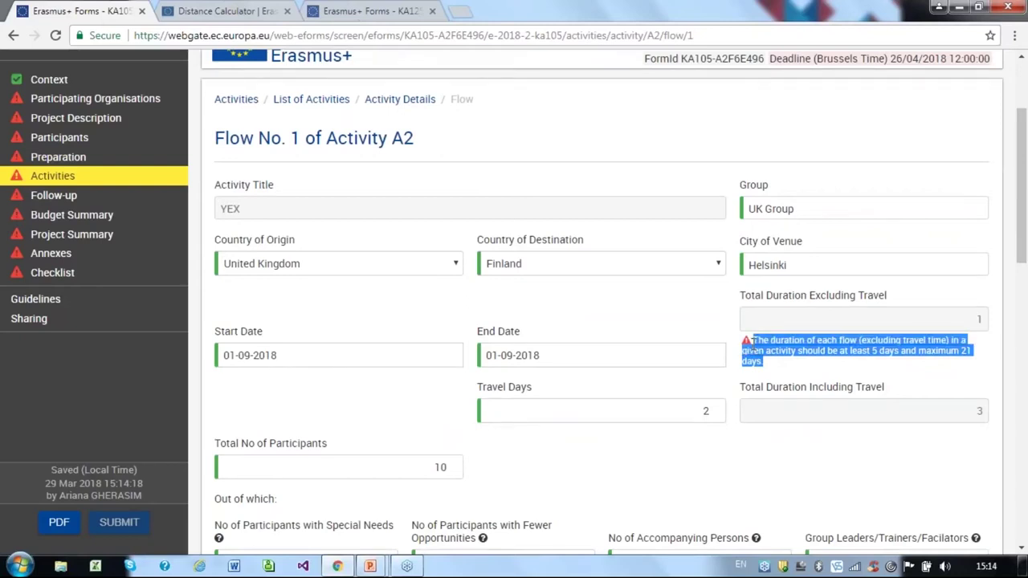
left_click(351, 354)
left_click(382, 163)
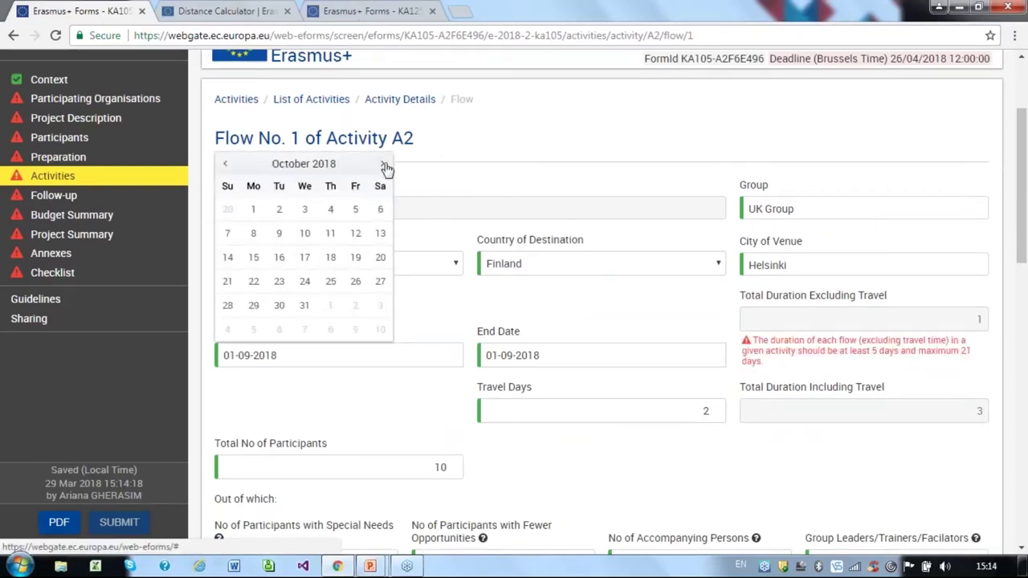
left_click(382, 163)
left_click(336, 209)
- Set flow 1's end date to 10-11-2018
left_click(615, 329)
left_click(644, 354)
left_click(644, 354)
left_click(642, 426)
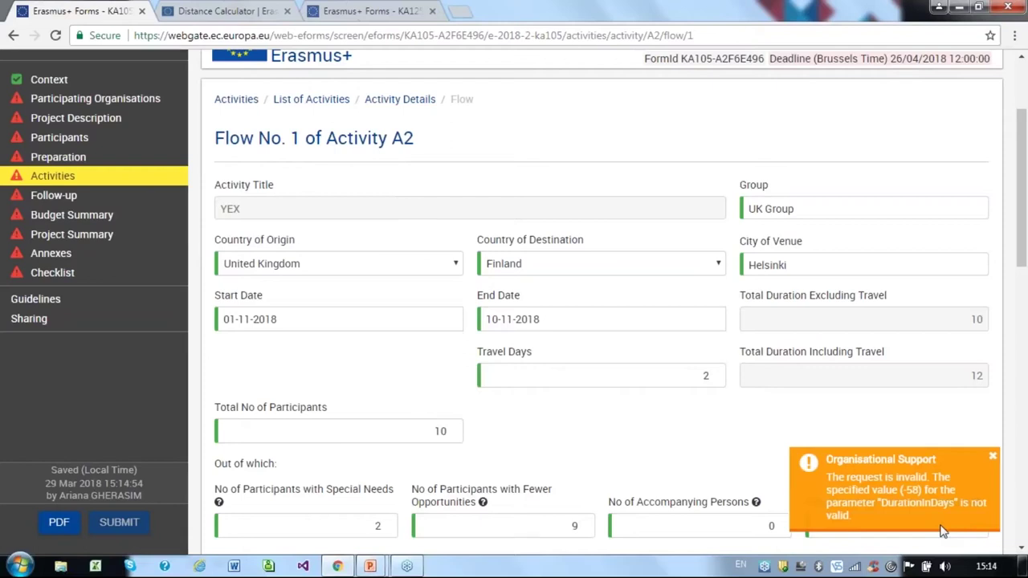
scroll(843, 447, "down", 8)
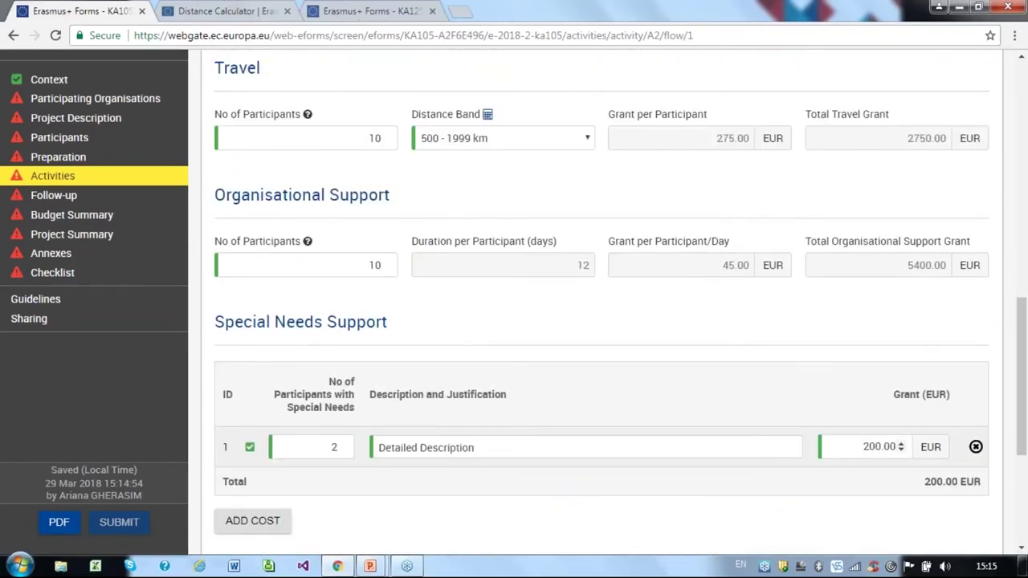
- Return to A2's Activity Details and add flow 2 in the Flows table
scroll(843, 441, "down", 1)
scroll(843, 442, "up", 10)
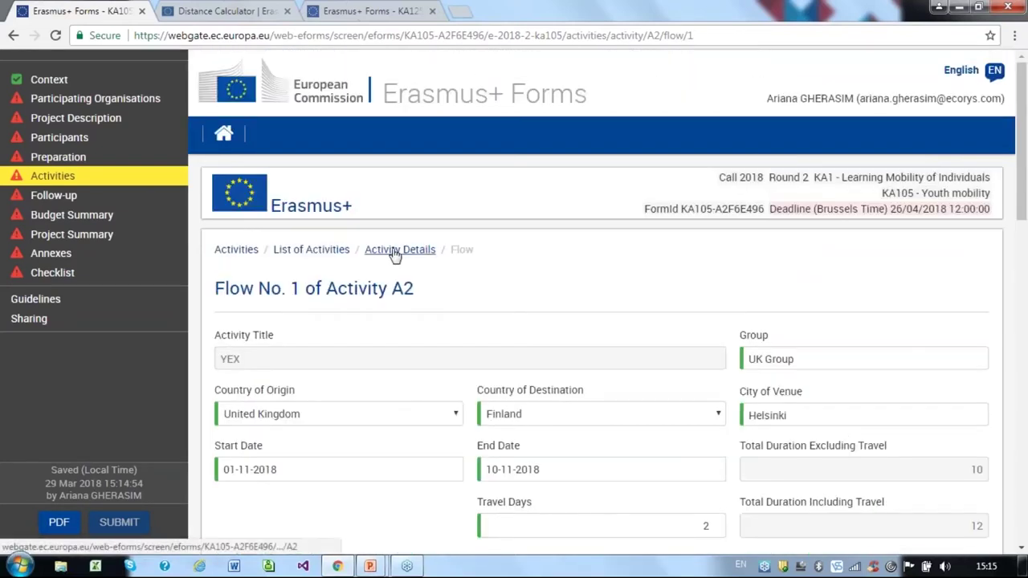
left_click(395, 254)
scroll(409, 378, "down", 4)
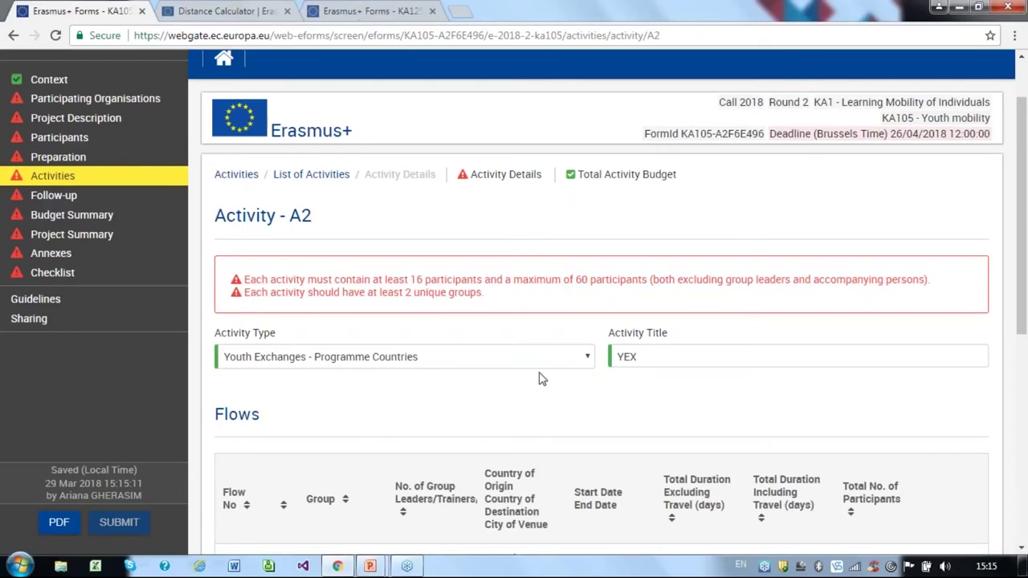
scroll(578, 425, "down", 1)
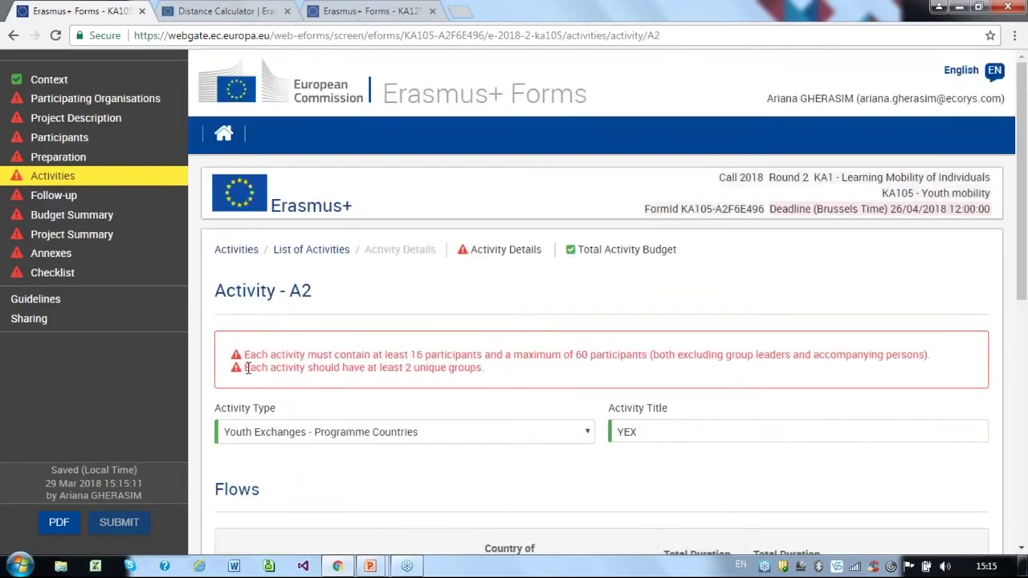
scroll(241, 401, "down", 4)
left_click(235, 419)
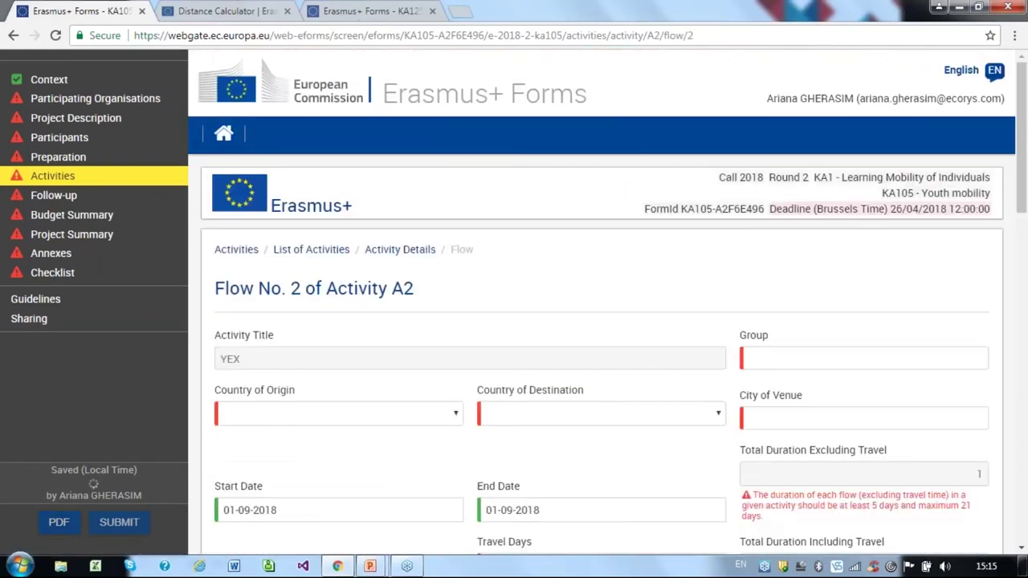
- Enter 'Finland Group', Finland as origin and destination, and venue city Helsinki
left_click(792, 358)
type("Finland Group")
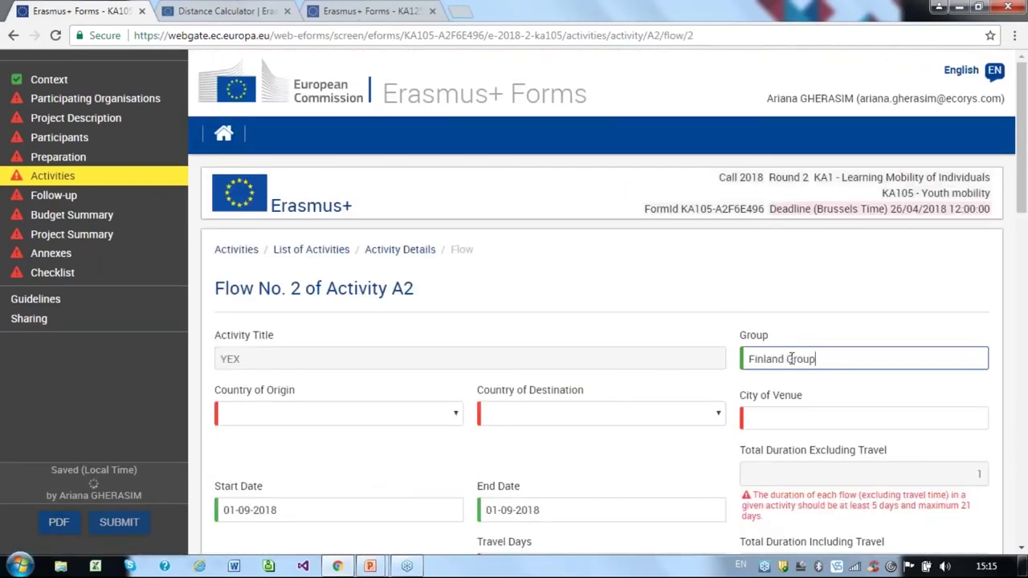
left_click(388, 417)
key("f")
key("i")
key("Return")
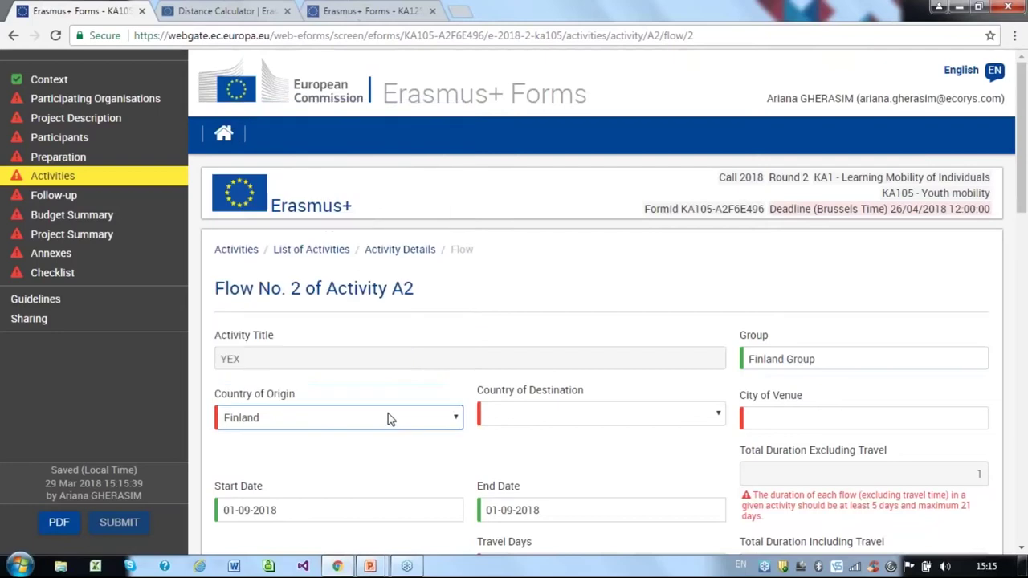
left_click(523, 414)
left_click(514, 461)
left_click(787, 415)
type("Helsinki")
- Set flow 2's dates from 01-11-2018 to 10-11-2018
scroll(409, 528, "down", 1)
left_click(265, 431)
left_click(383, 239)
left_click(383, 239)
left_click(331, 285)
left_click(546, 400)
left_click(645, 211)
left_click(645, 284)
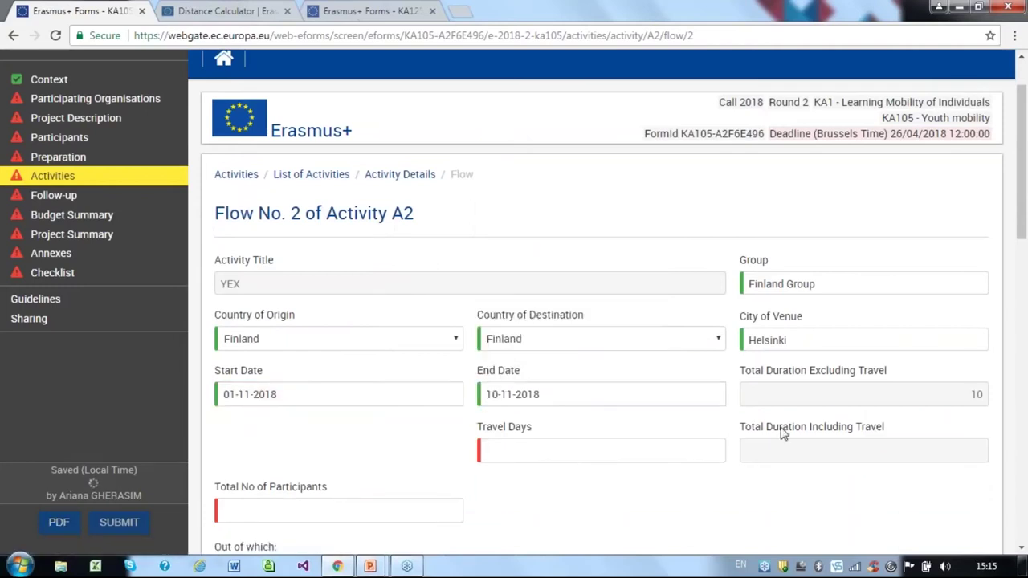
- Set 1 travel day and 10 total participants
left_click(654, 455)
type("1")
key("Tab")
scroll(448, 405, "down", 1)
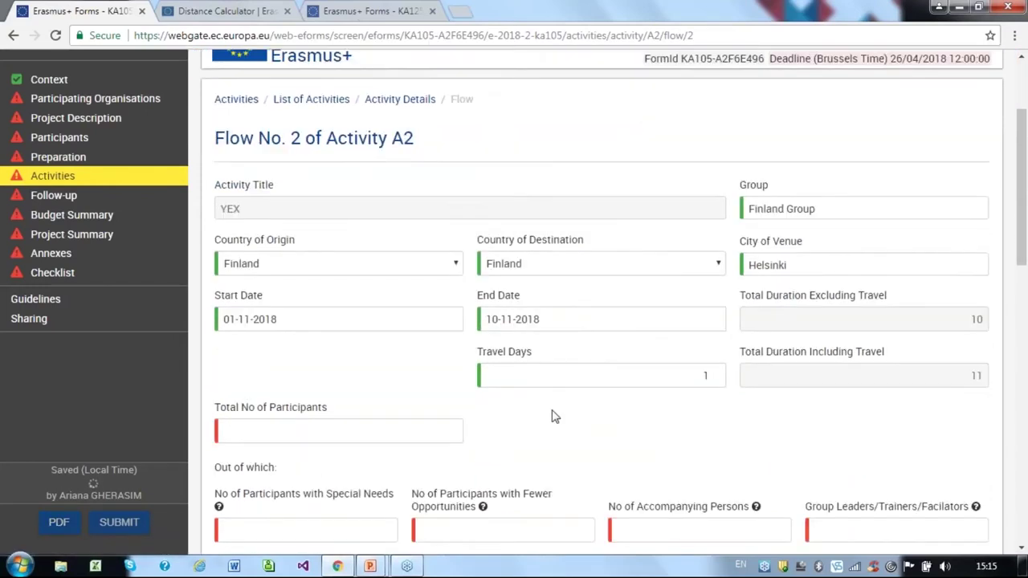
left_click(420, 426)
type("10")
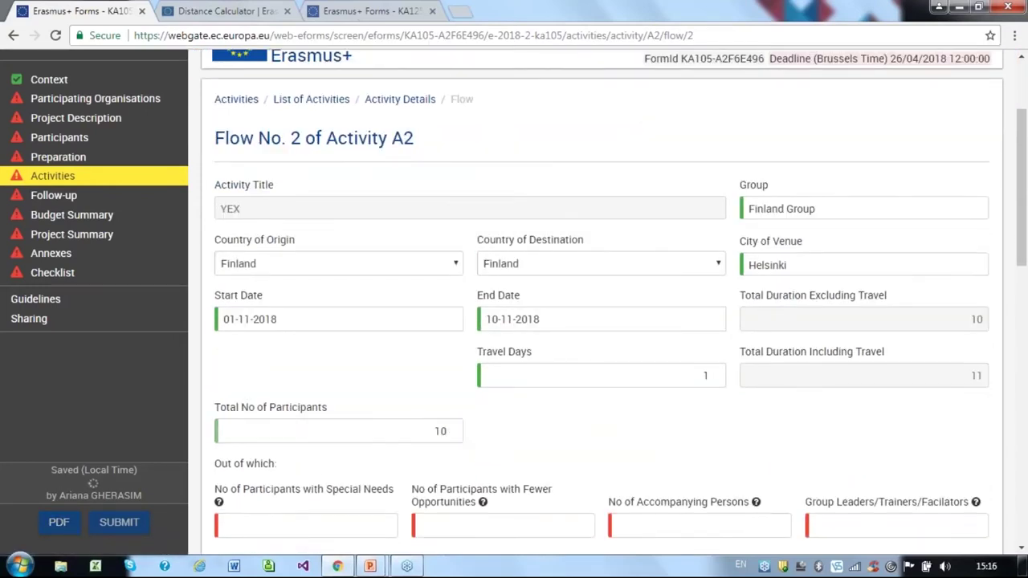
- Enter 1 with special needs, 9 with fewer opportunities and 0 accompanying persons
scroll(401, 401, "down", 2)
left_click(361, 372)
type("1")
left_click(519, 374)
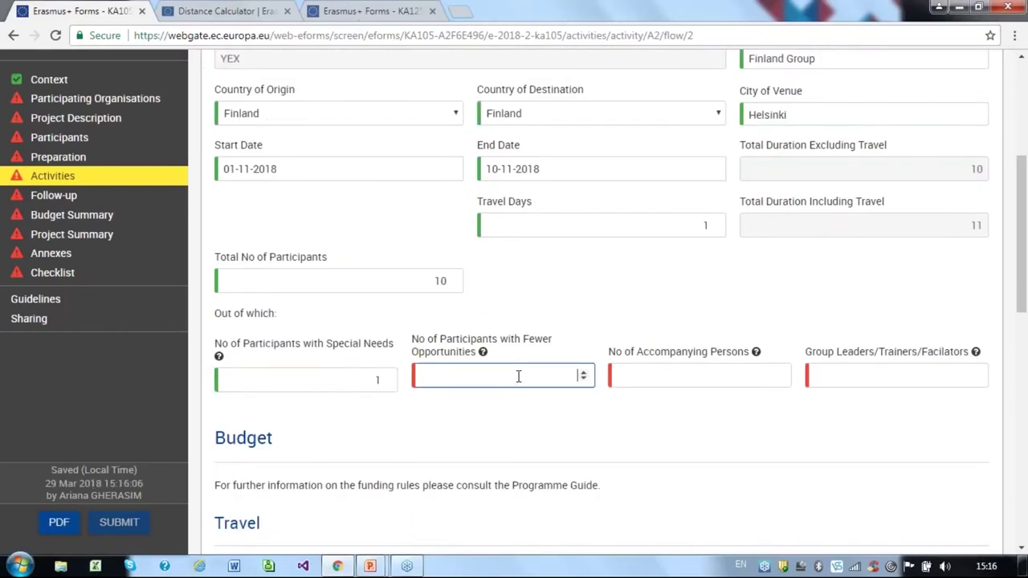
type("9")
left_click(728, 370)
type("0")
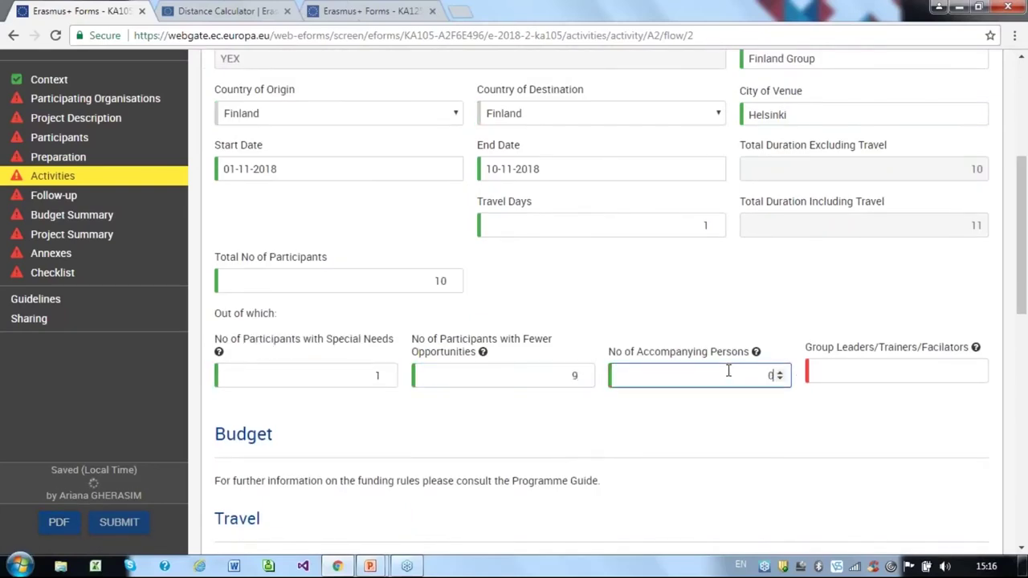
left_click(970, 375)
- Set flow 2's distance band to 10 - 99 km and reduce travel participants from 10 to 9
type("1")
scroll(608, 355, "down", 4)
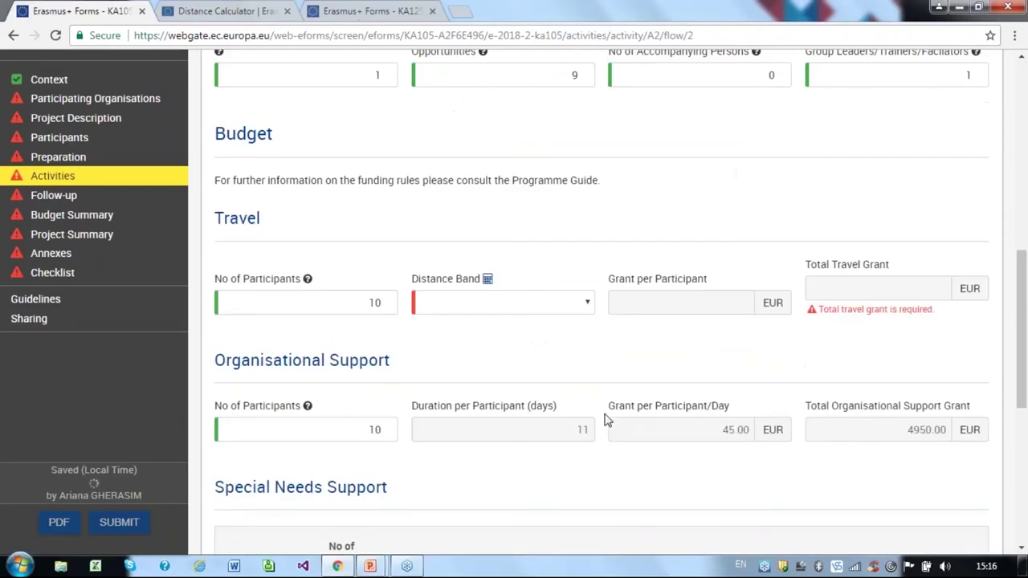
left_click(519, 303)
left_click(485, 353)
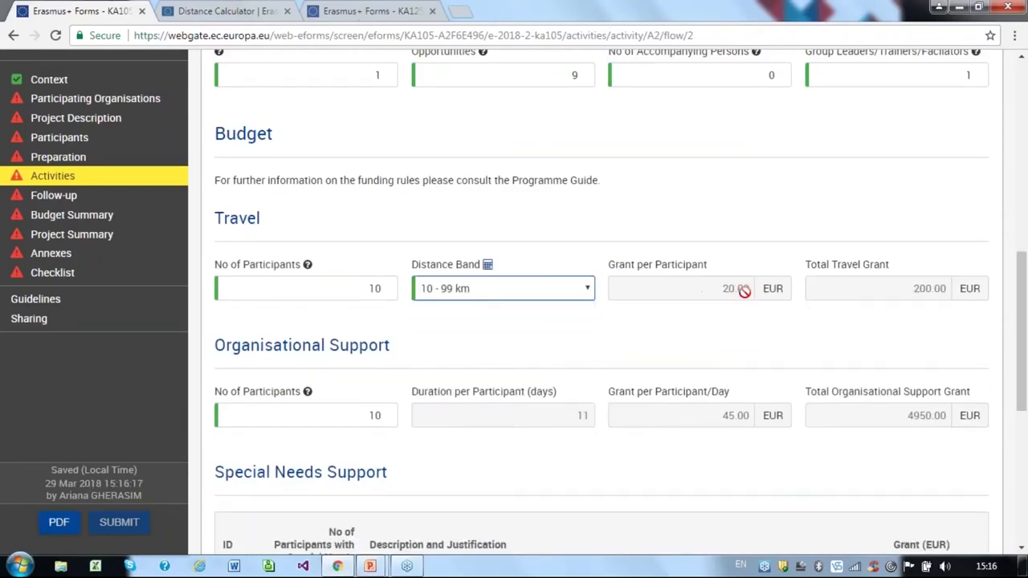
double_click(375, 288)
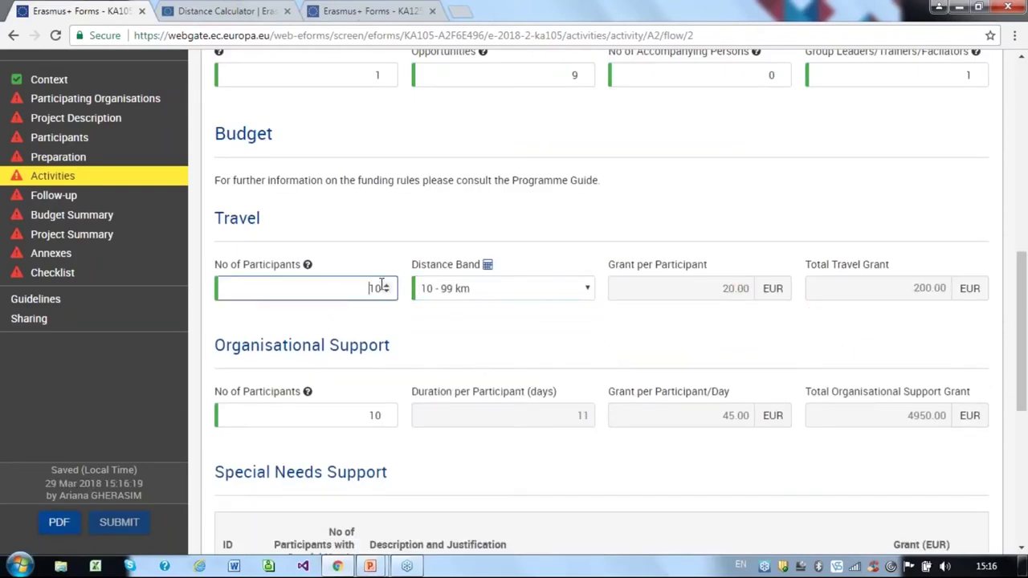
double_click(374, 415)
scroll(446, 447, "down", 1)
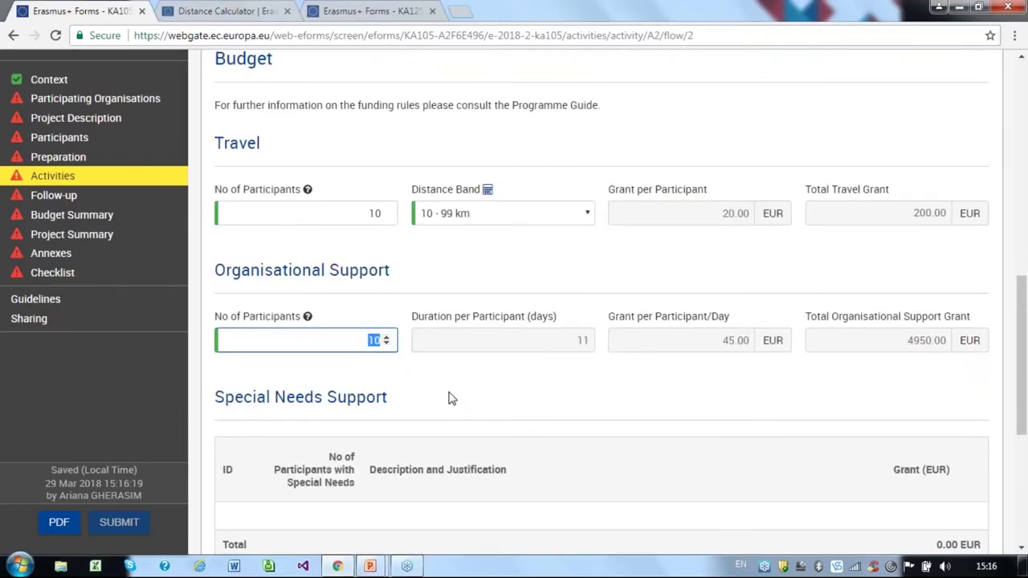
left_click(368, 213)
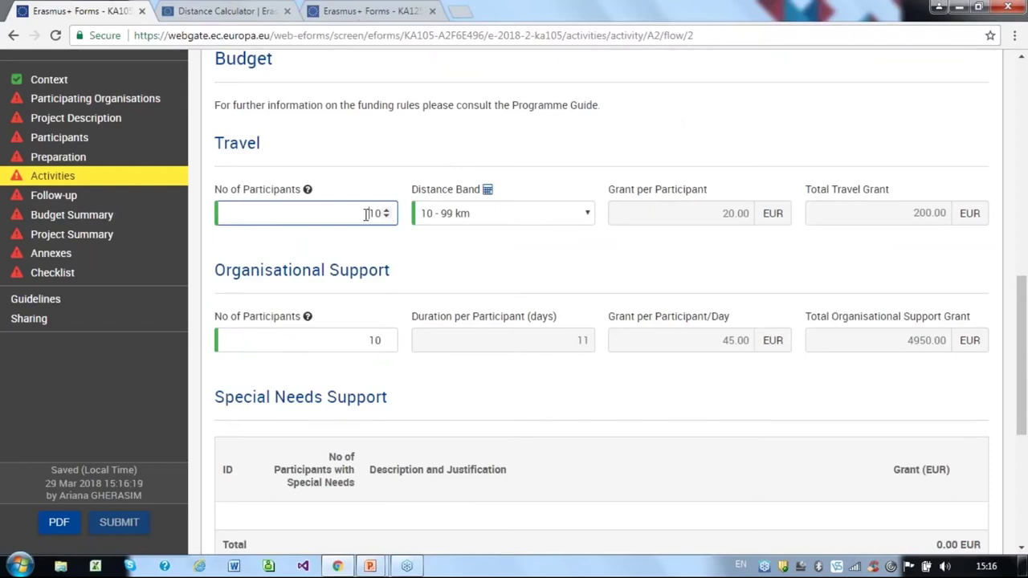
key("BackSpace")
key("BackSpace")
type("9")
- Add a Special Needs Support cost: 1 participant, 'Detailed Description', 100.00 EUR
scroll(440, 271, "down", 4)
left_click(252, 246)
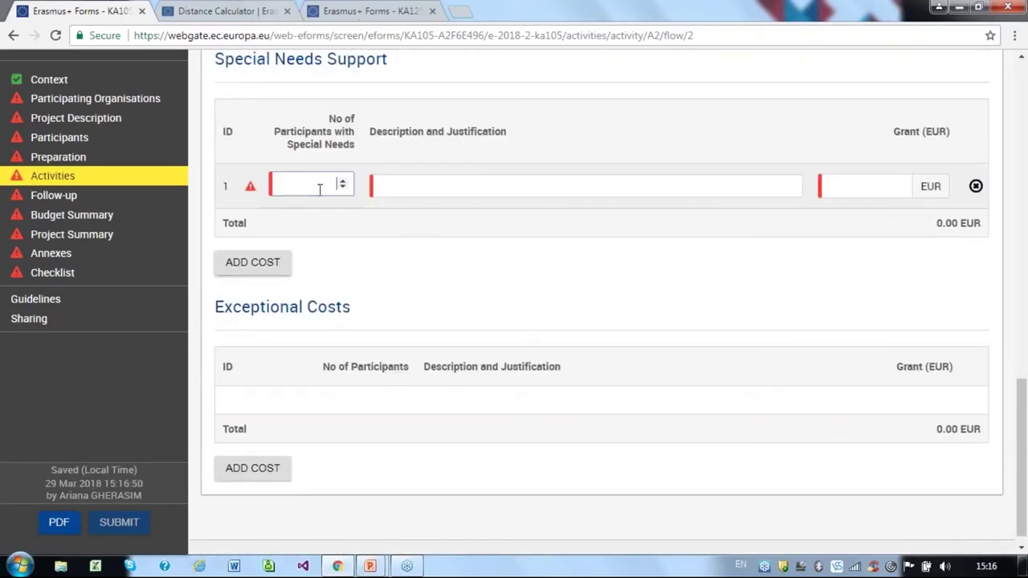
left_click(318, 188)
type("1")
left_click(461, 189)
type("Detailed Descrip")
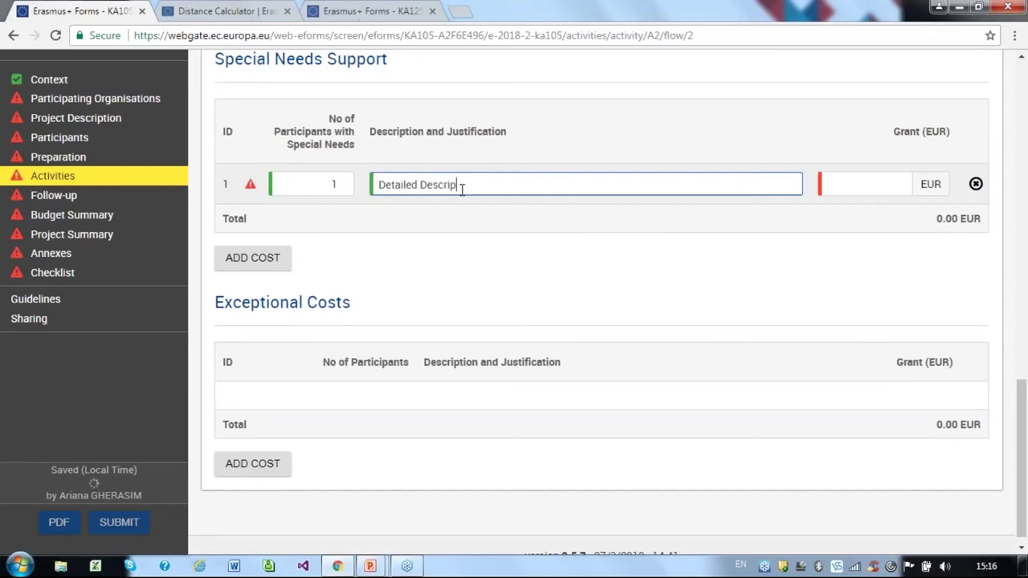
type("tion")
key("Tab")
type("100")
key("Tab")
scroll(380, 265, "down", 1)
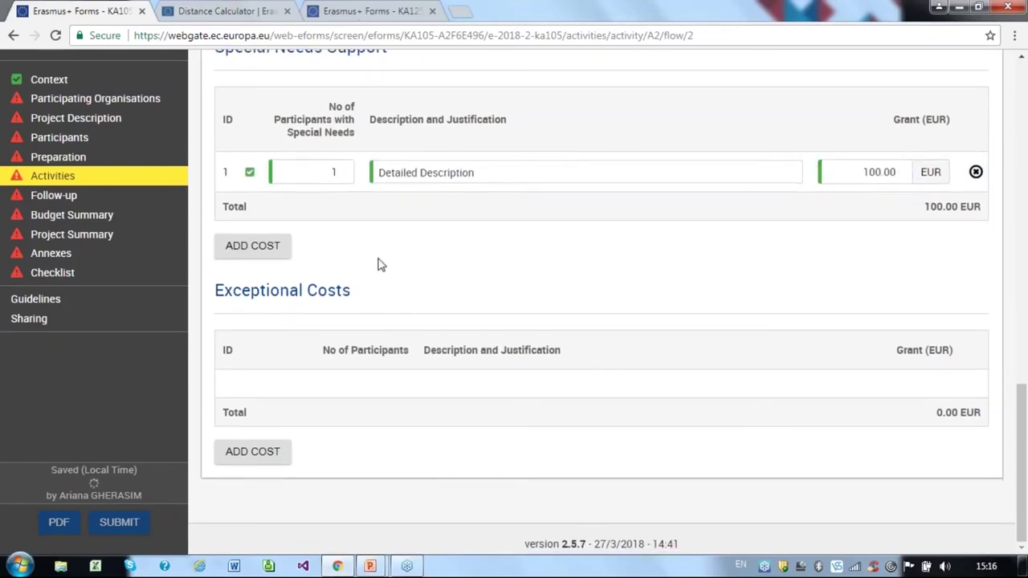
scroll(381, 265, "up", 15)
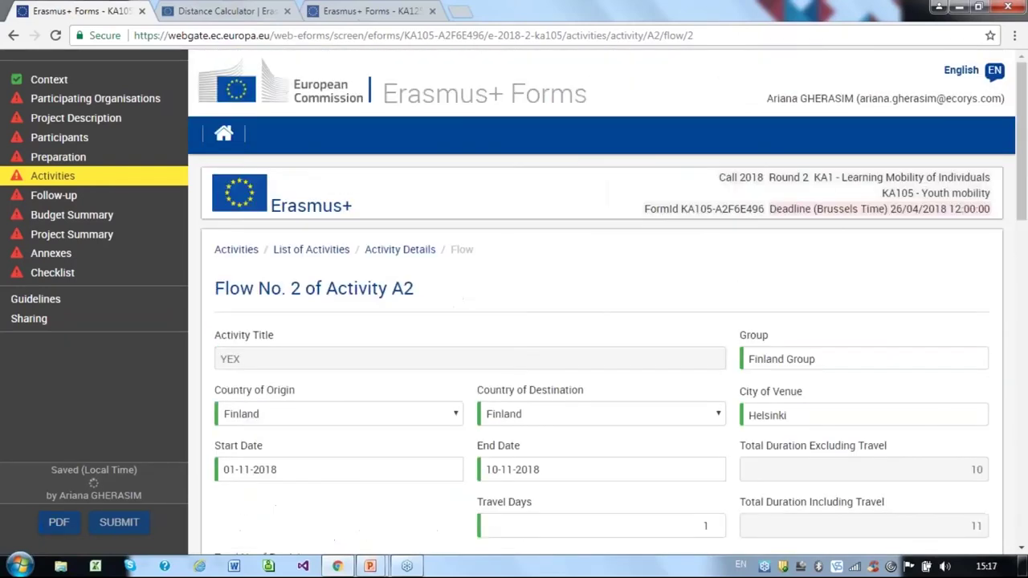
- Go from the Activity - A2 details to the Main Activities page
left_click(401, 252)
scroll(332, 390, "down", 2)
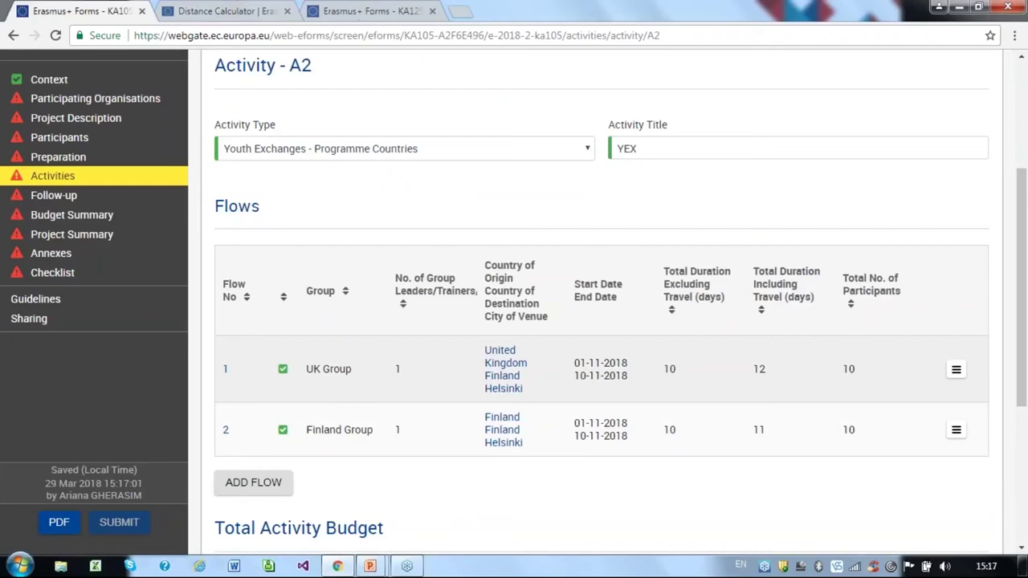
scroll(499, 252, "up", 2)
left_click(500, 251)
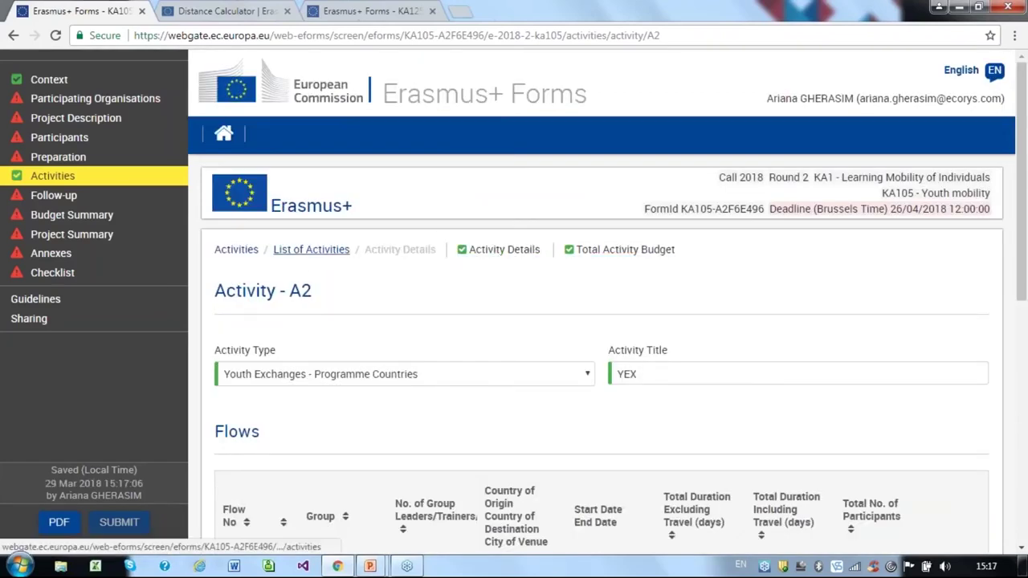
left_click(237, 250)
- Enter 'Test' as the answer to each of the three Main Activities questions
left_click(397, 361)
type("Test")
scroll(406, 369, "down", 3)
left_click(383, 294)
type("Test")
left_click(371, 394)
type("Test")
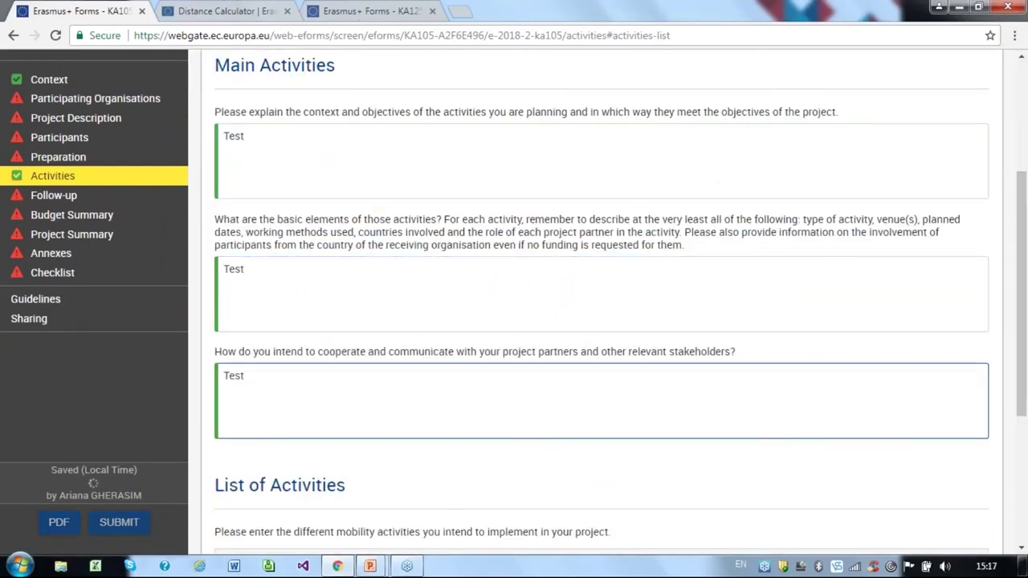
left_click(592, 450)
scroll(592, 454, "down", 3)
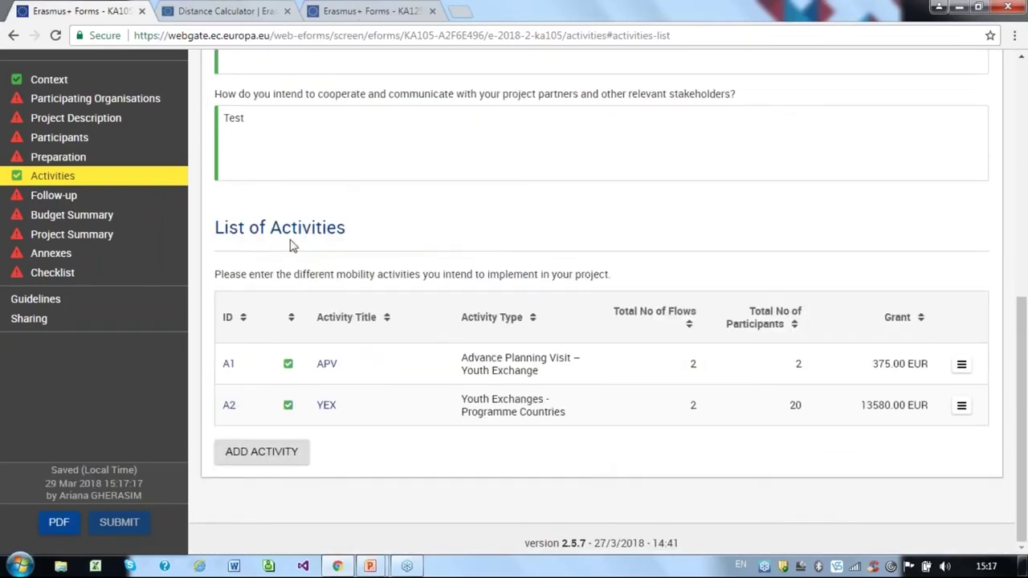
left_click(100, 183)
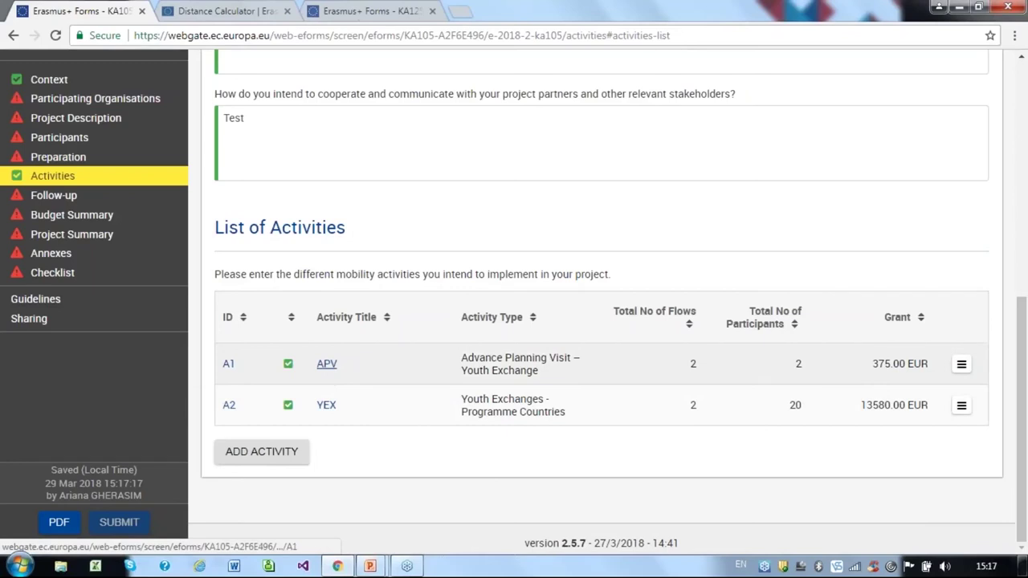
- Review the budget of activity A1 (APV) and return to the activities list
left_click(326, 363)
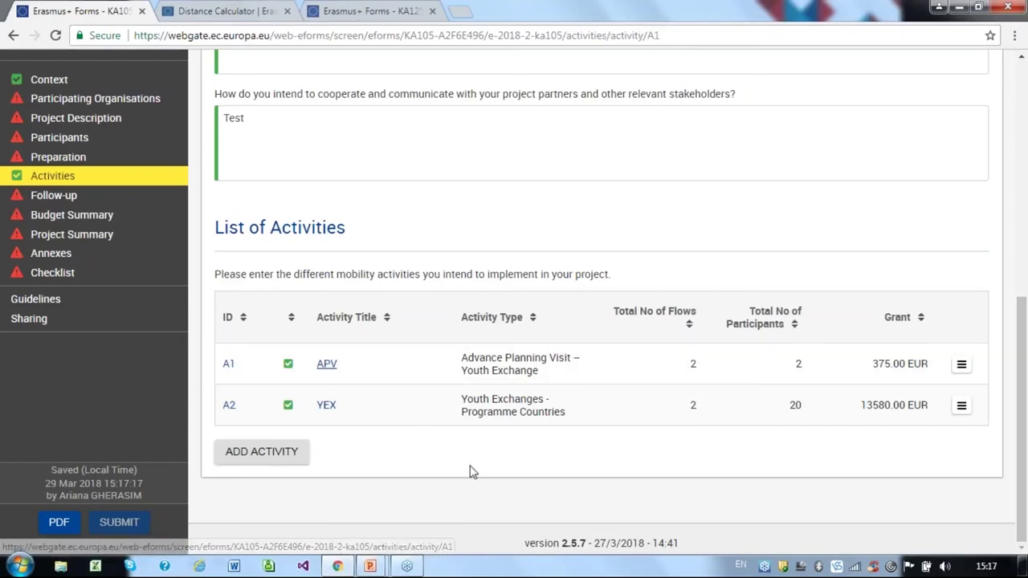
scroll(451, 338, "down", 6)
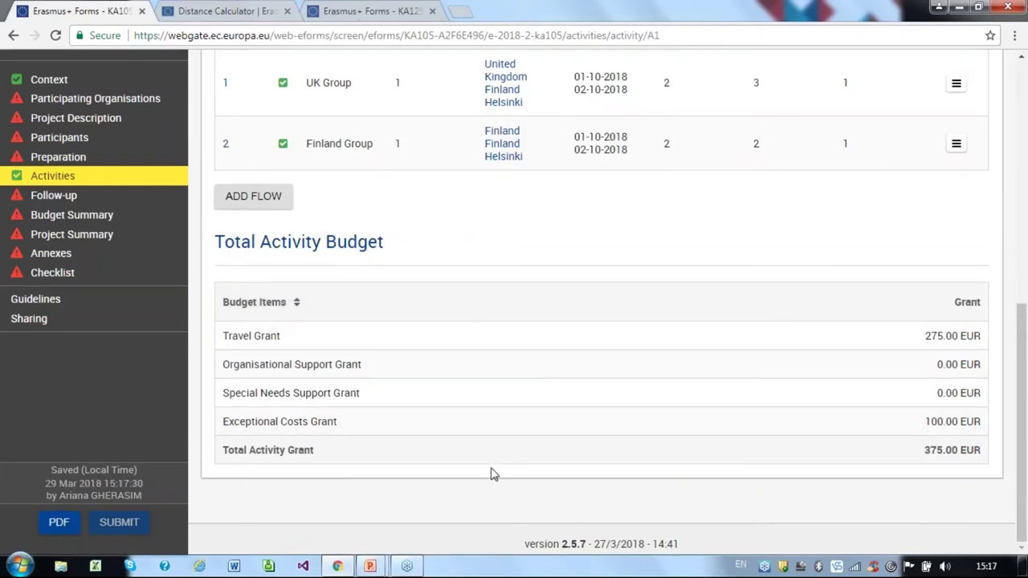
scroll(474, 300, "up", 6)
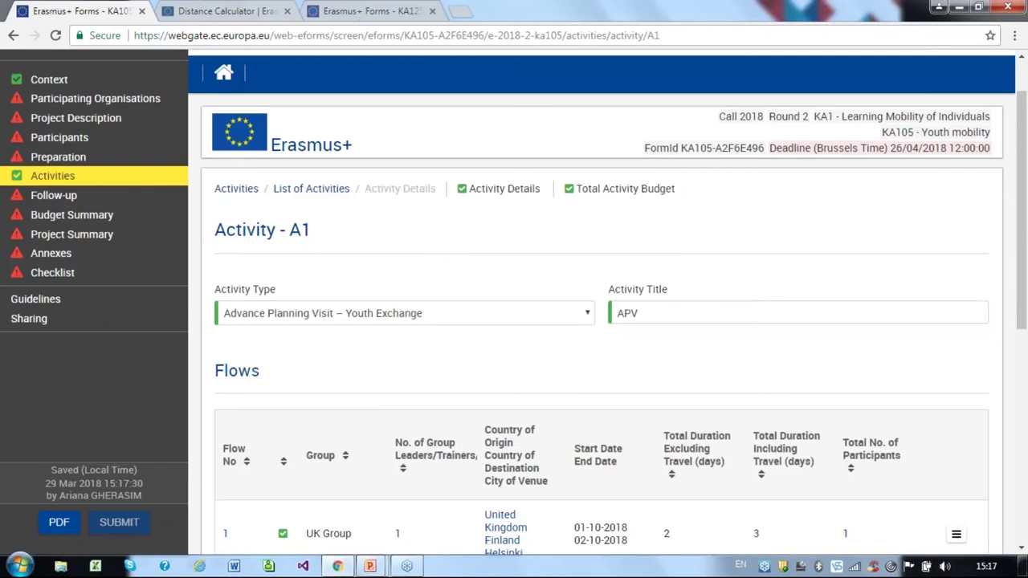
left_click(321, 189)
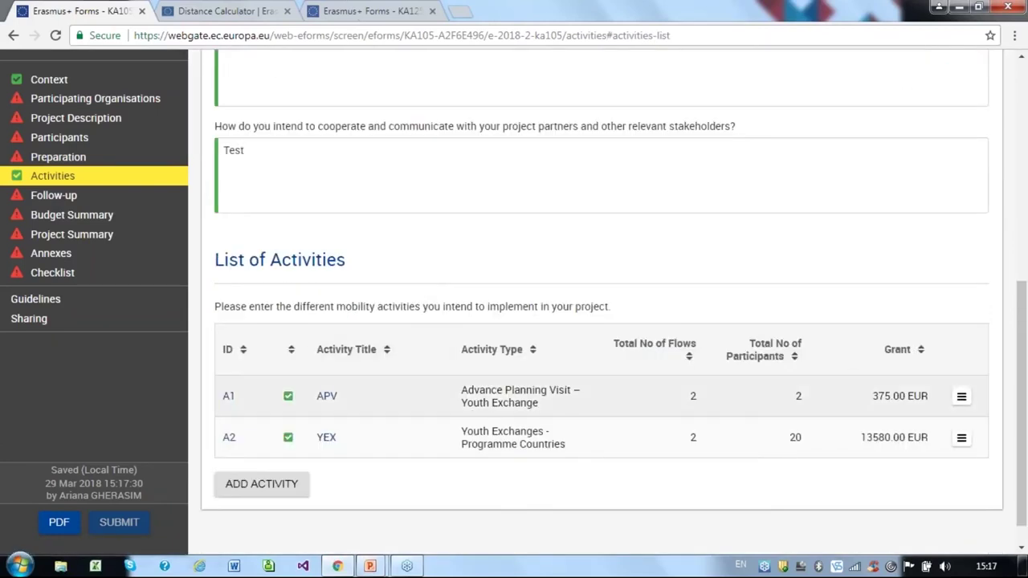
- Review activity A2 (YEX), showing both flows complete and a 2930.00 EUR travel grant
left_click(329, 439)
scroll(514, 433, "down", 8)
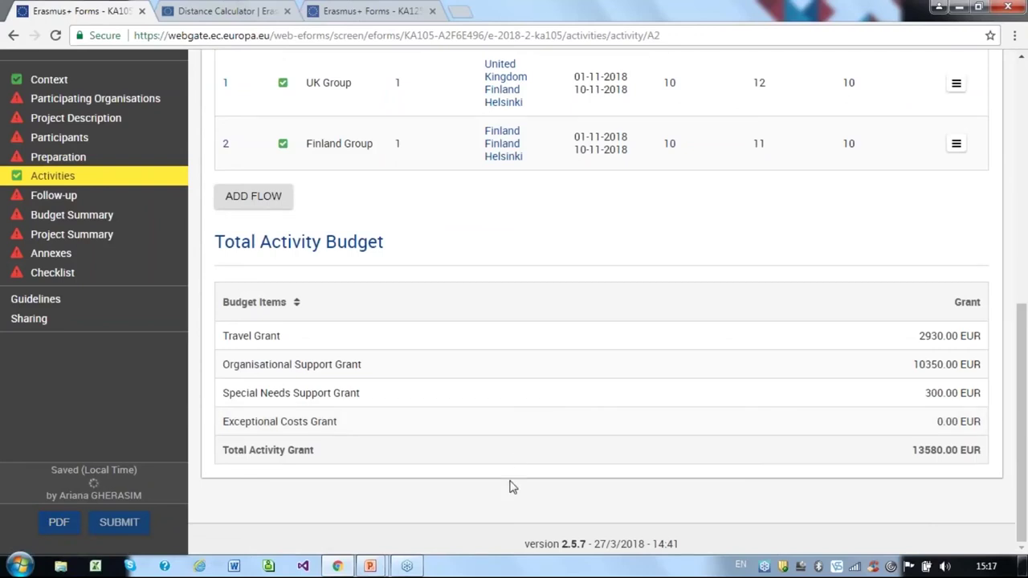
scroll(301, 276, "up", 10)
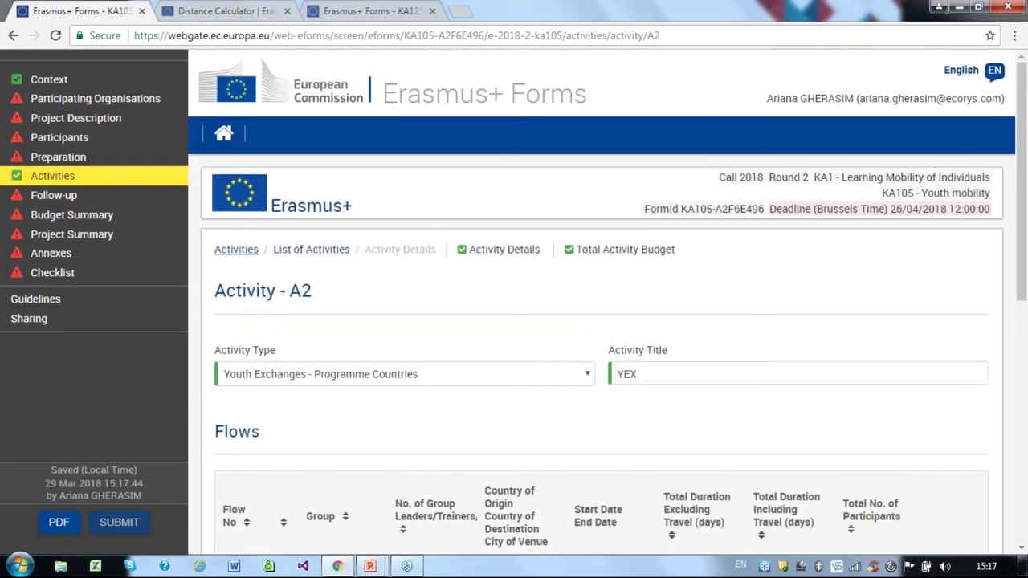
left_click(236, 249)
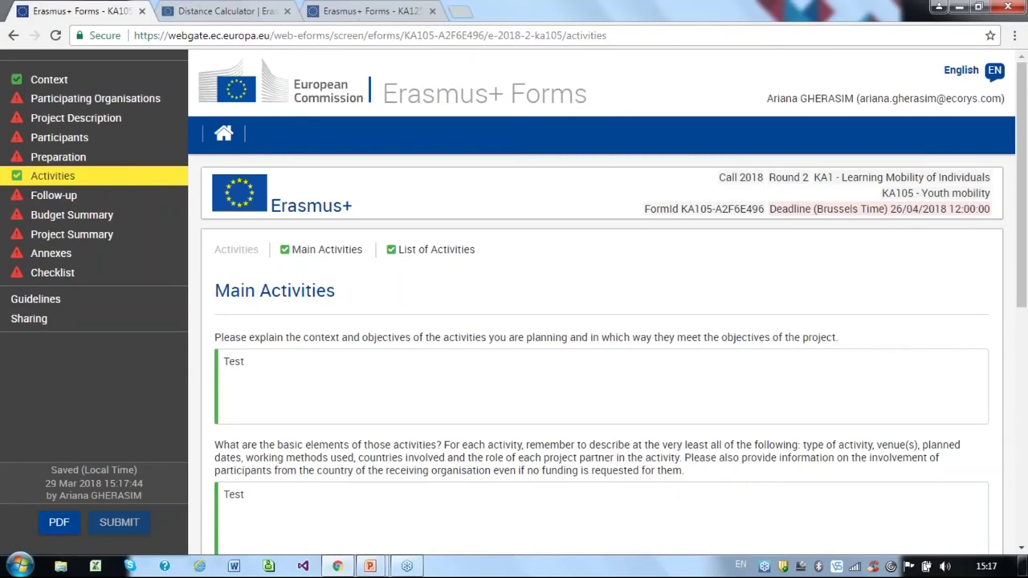
scroll(220, 410, "down", 6)
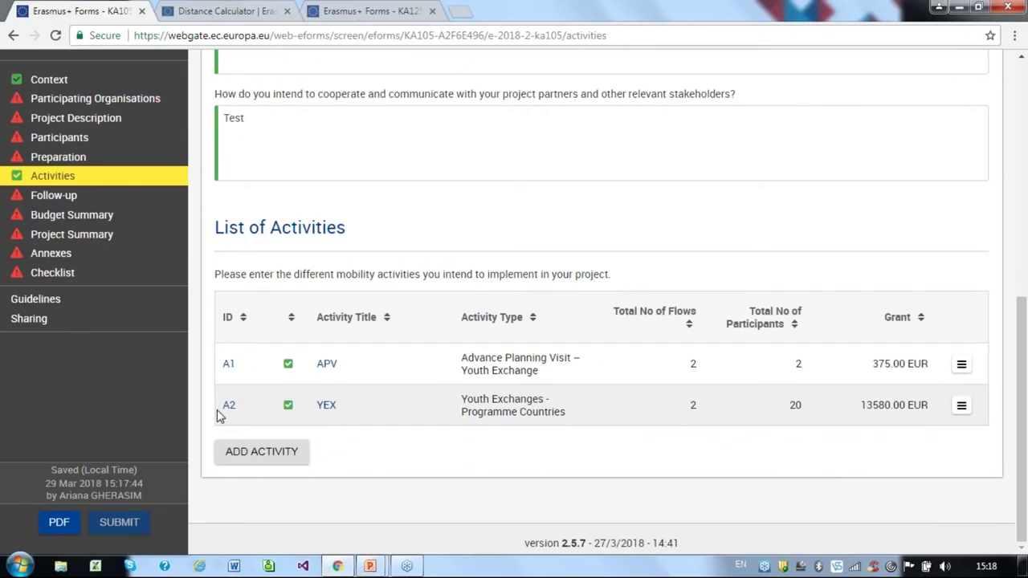
left_click(326, 405)
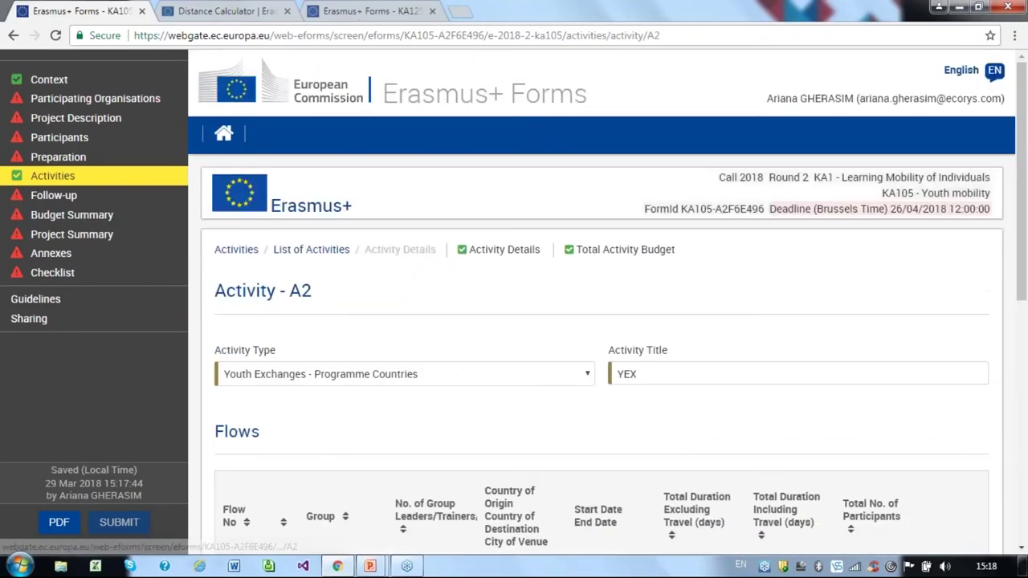
scroll(307, 260, "down", 5)
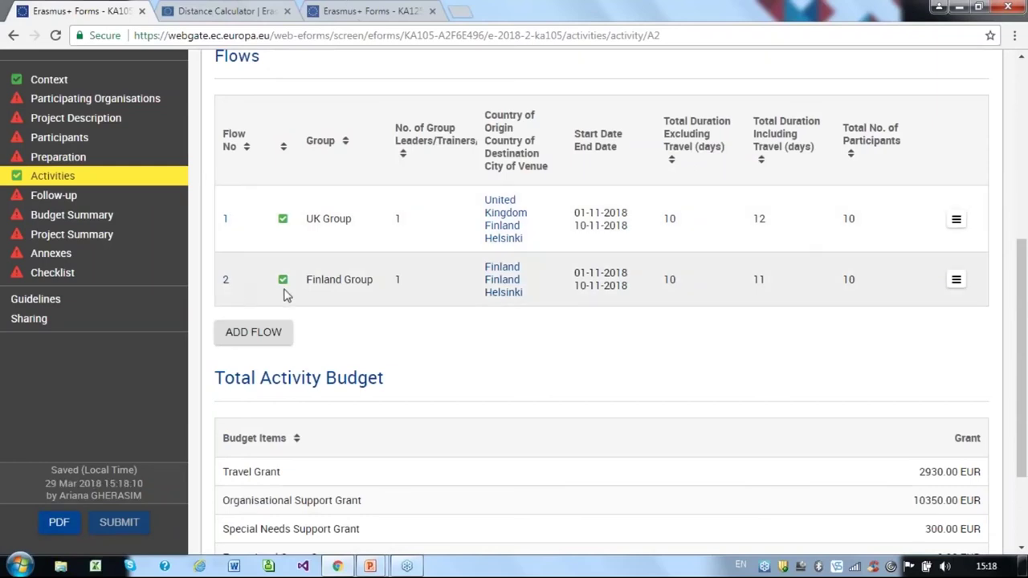
scroll(285, 291, "up", 5)
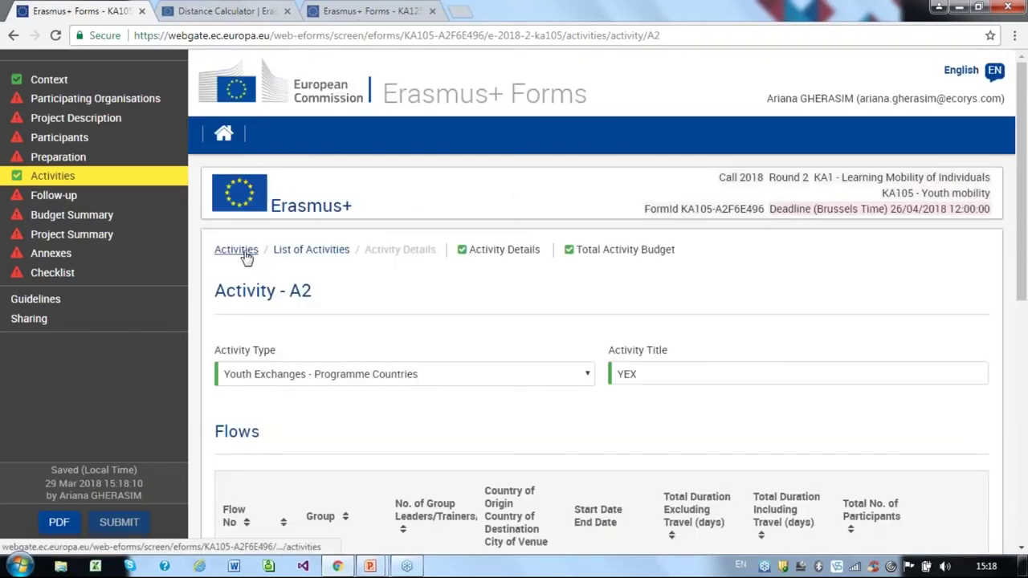
- Use the Activities breadcrumb to get back to the Main Activities page
left_click(245, 251)
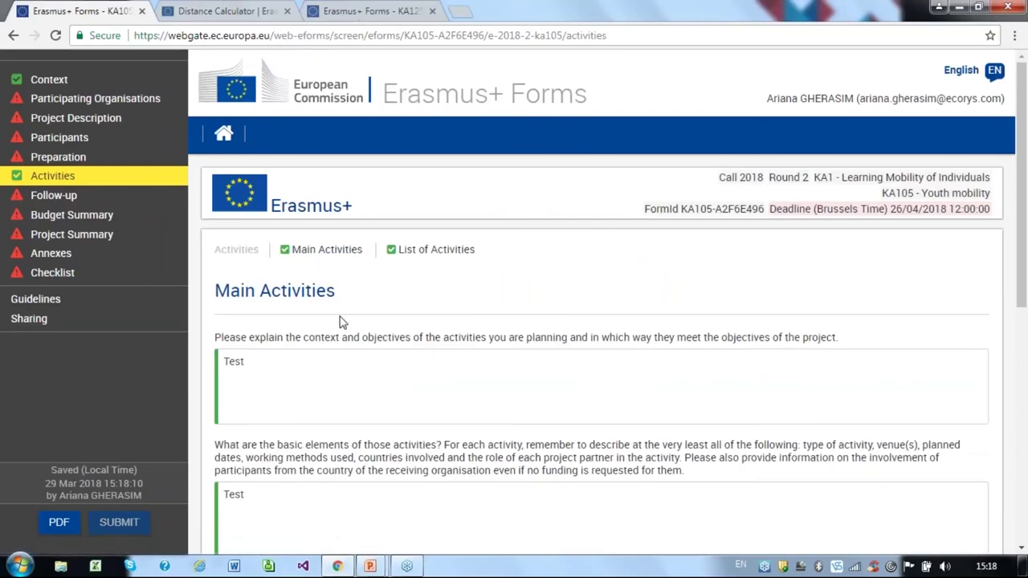